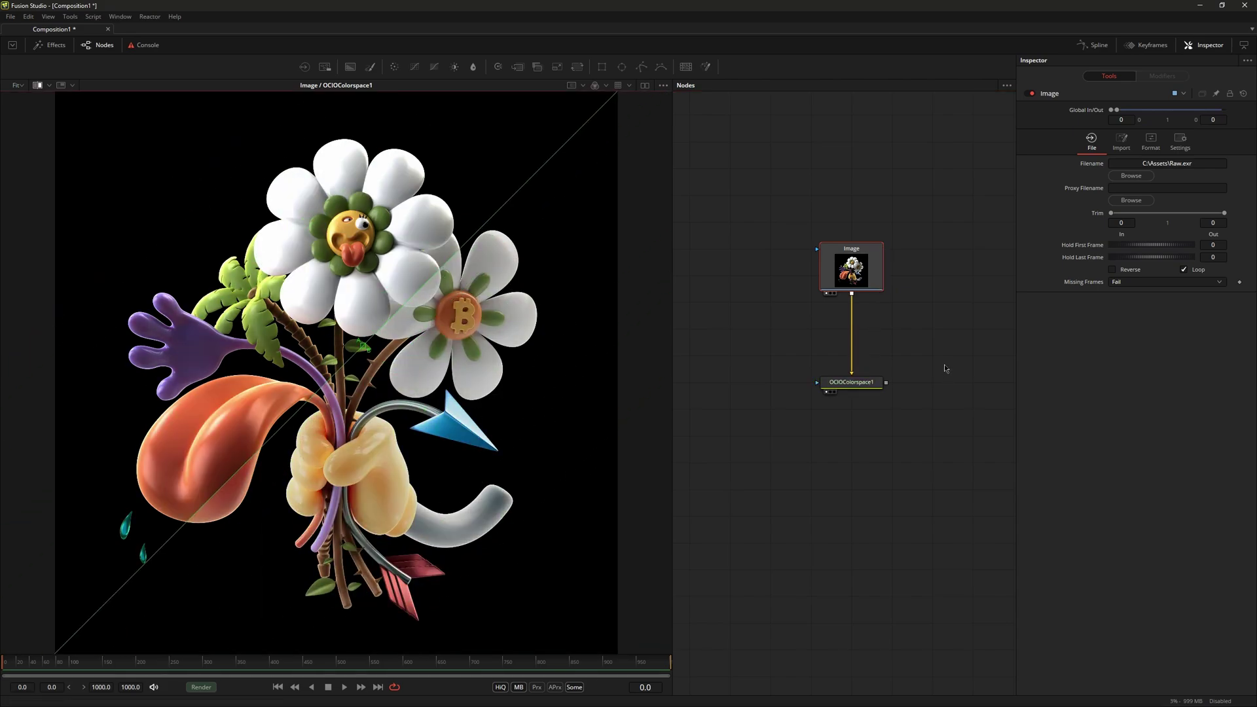
# Step: Add and undo an OCIO Colorspace node, then remove OCIOColorspace1 so only the Image node remains
pyautogui.rightClick(766, 435)
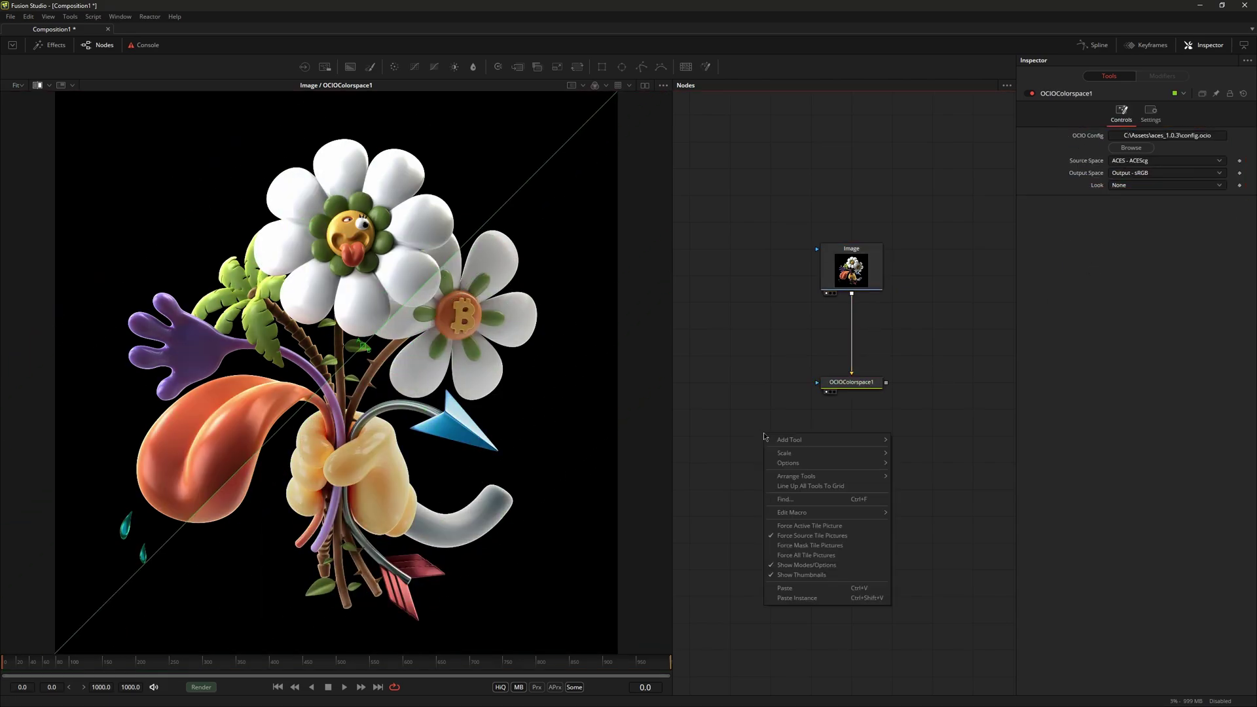
pyautogui.moveTo(825, 440)
pyautogui.moveTo(917, 454)
pyautogui.click(1003, 574)
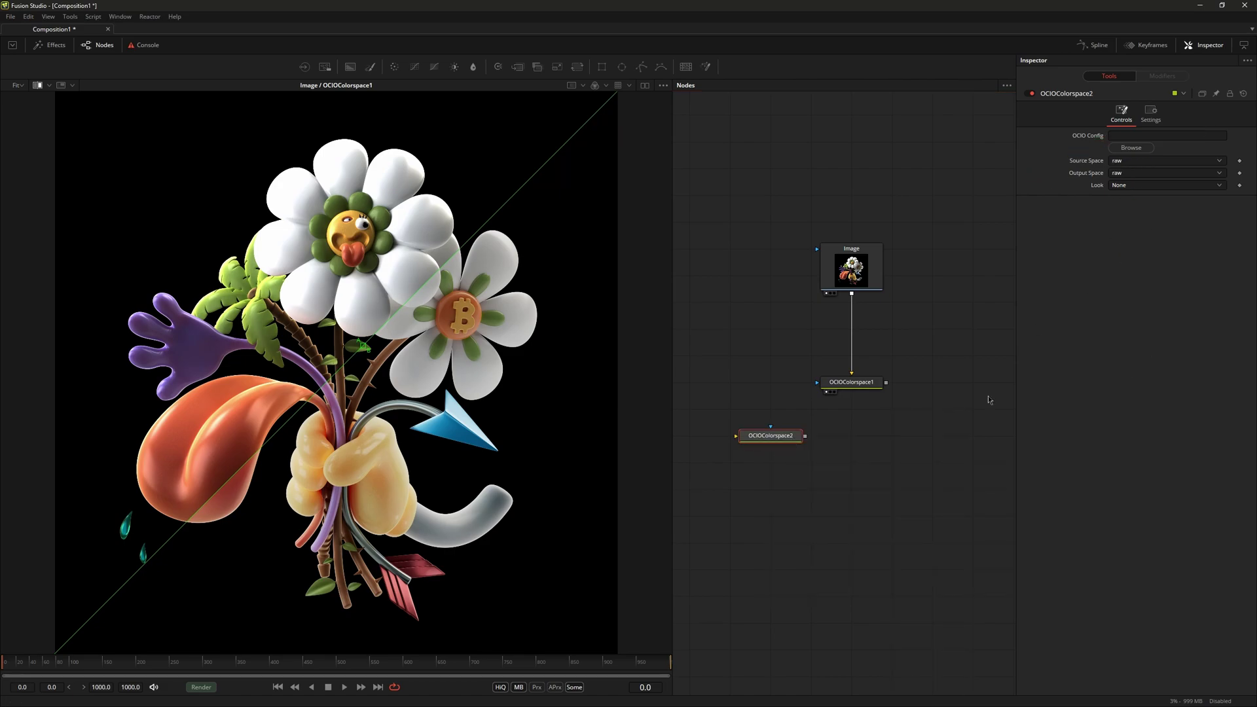
pyautogui.hotkey('ctrl', 'z')
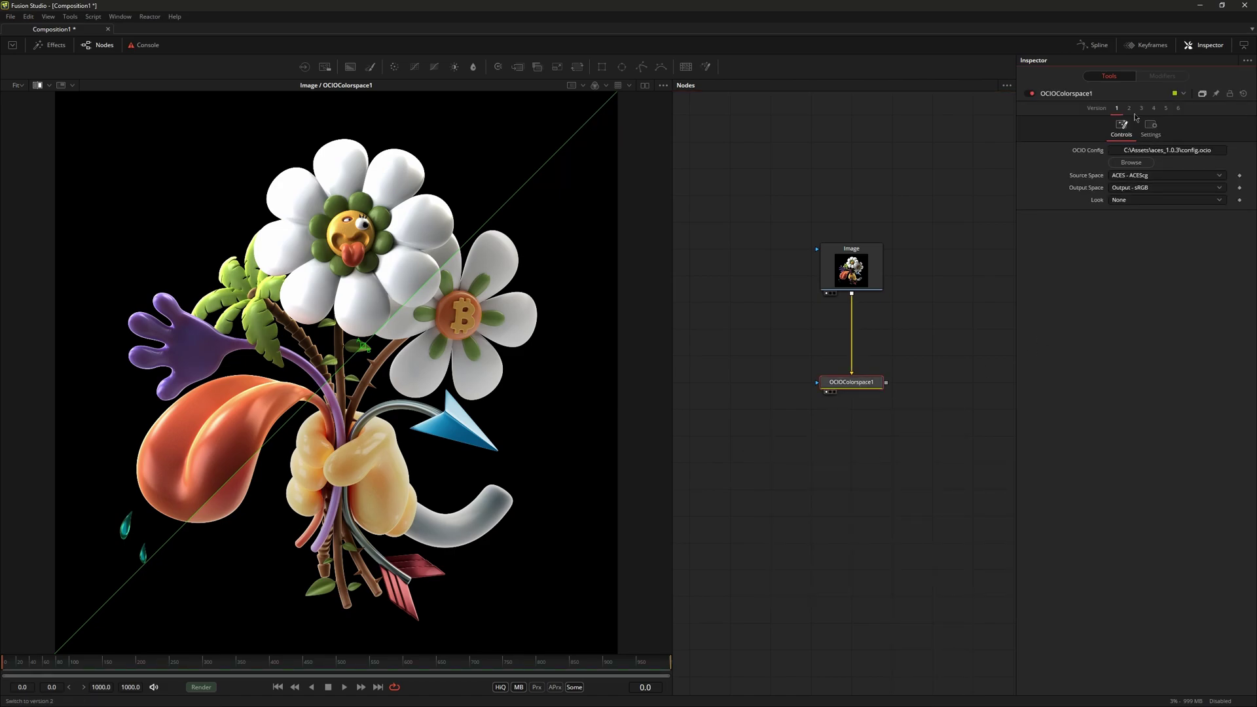
pyautogui.click(1131, 162)
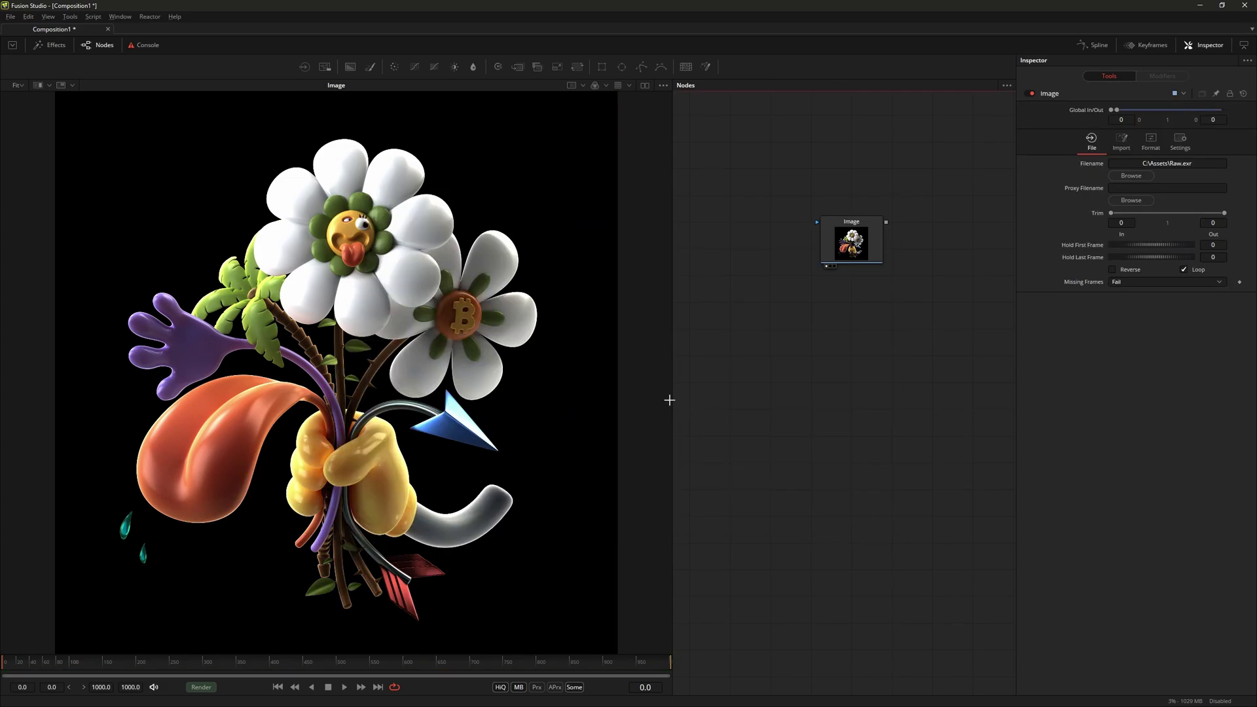
pyautogui.moveTo(135, 216); pyautogui.dragTo(250, 238)
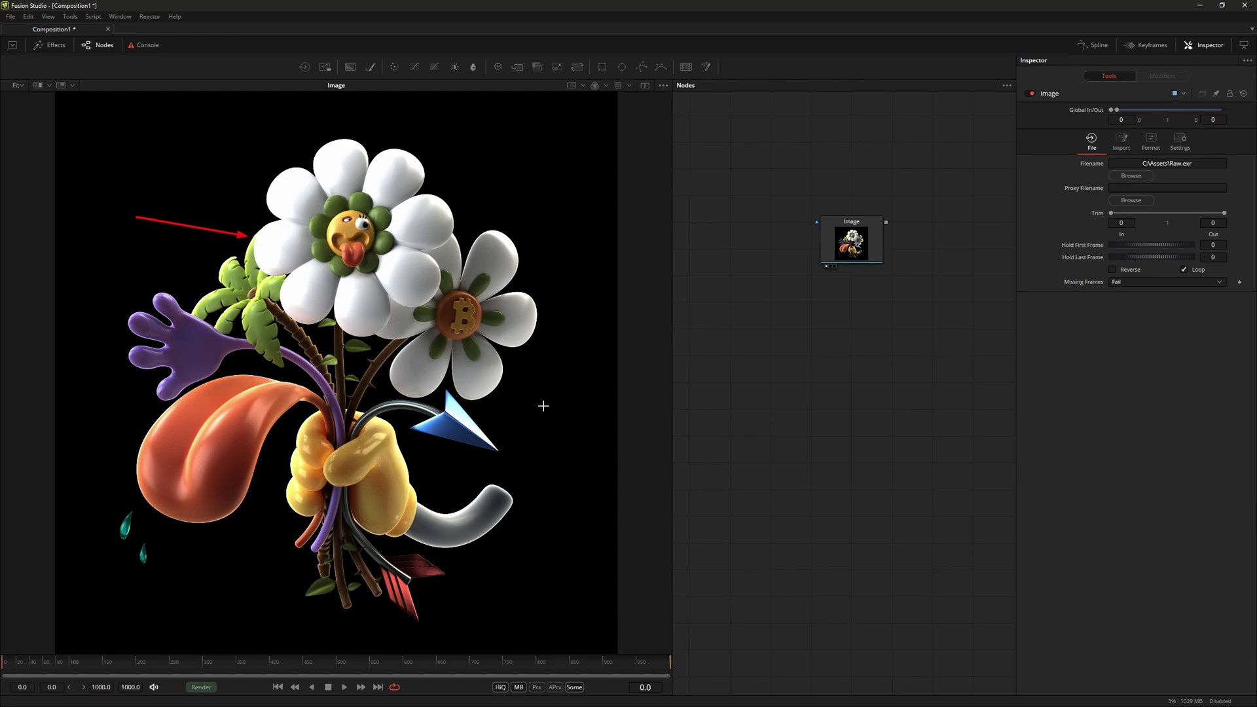
pyautogui.moveTo(542, 406); pyautogui.dragTo(368, 290)
pyautogui.moveTo(246, 541); pyautogui.dragTo(303, 331)
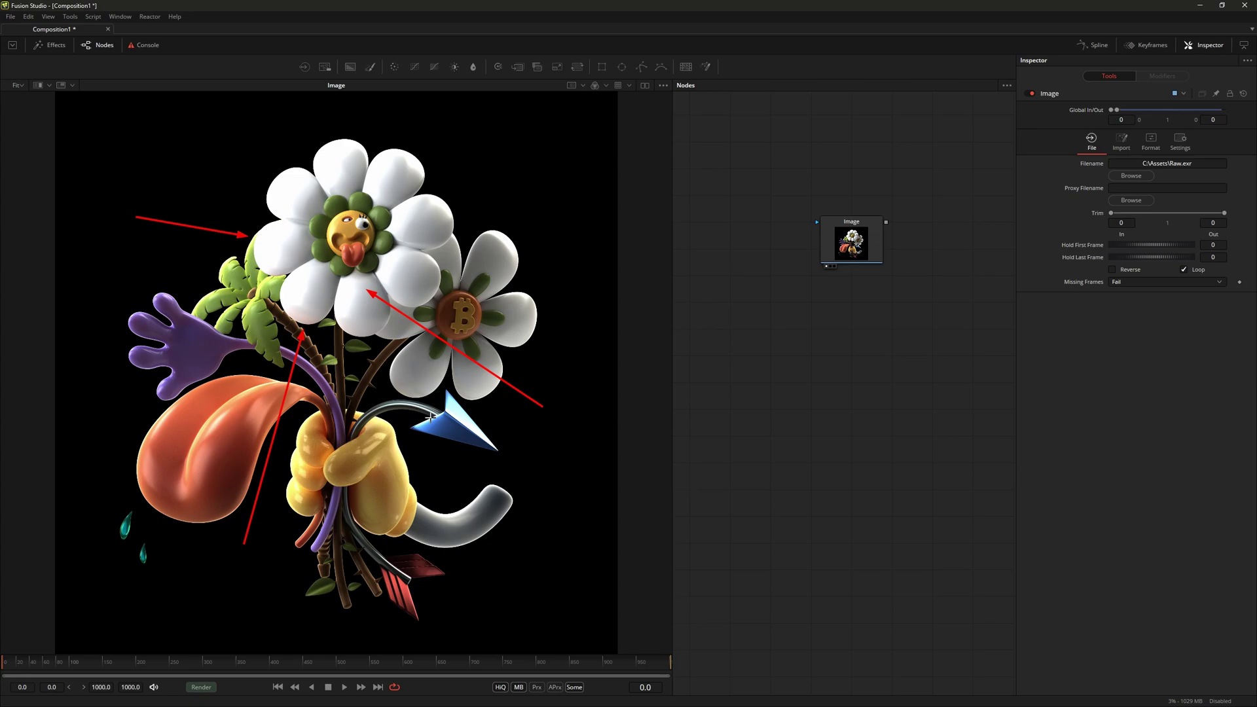
pyautogui.hotkey('ctrl', 'z')
pyautogui.hotkey('ctrl', 'z')
pyautogui.hotkey('ctrl', 'z')
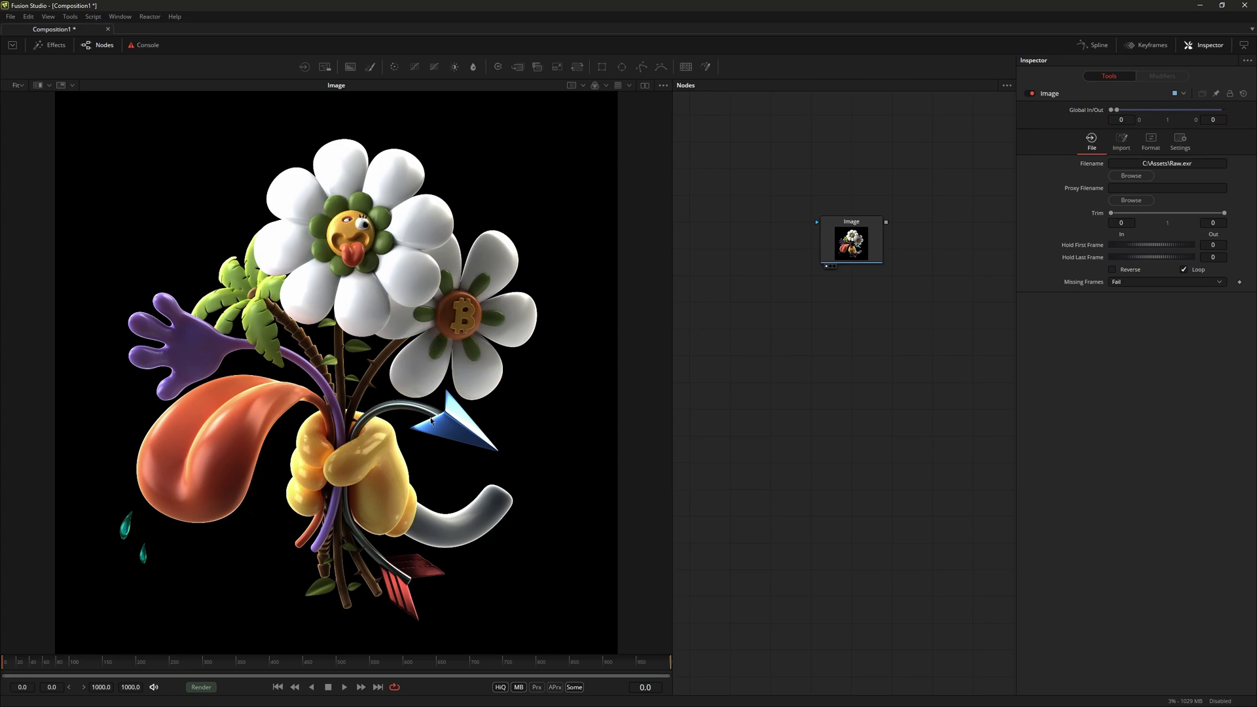
pyautogui.click(812, 369)
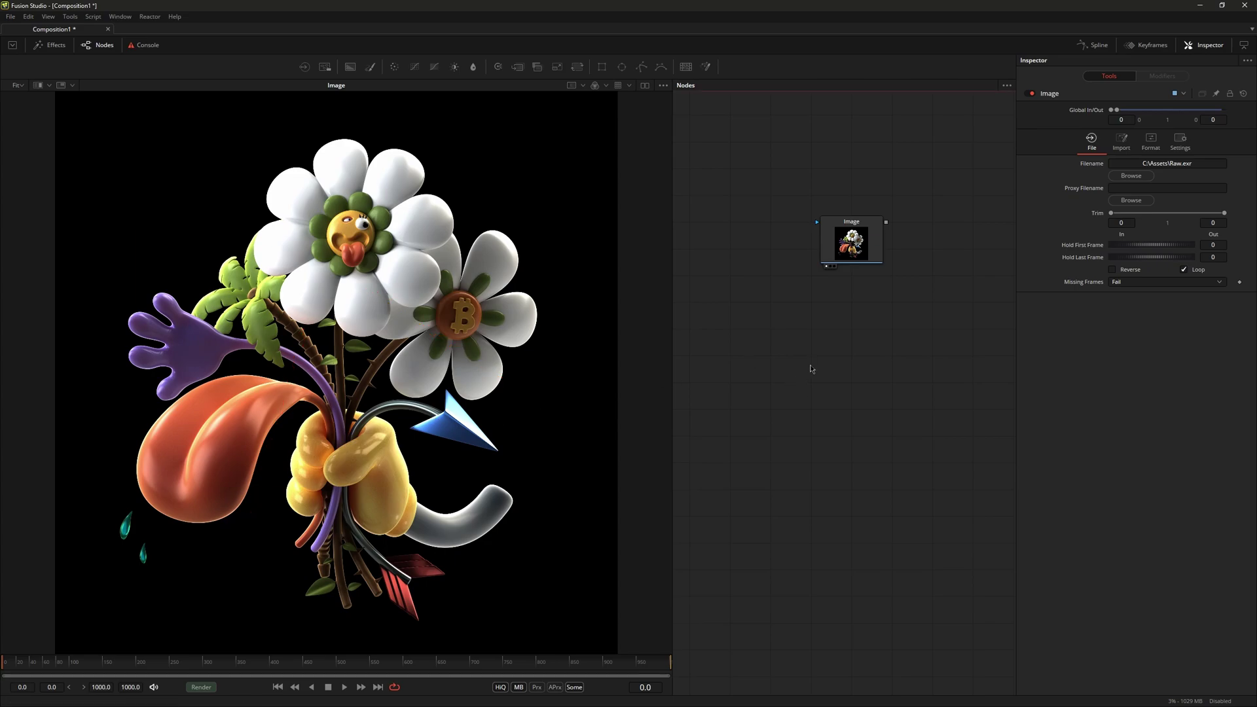
# Step: Add an OCIO Colorspace node from Add Tool > Color and drag OCIOColorspace1 below the Image node
pyautogui.rightClick(779, 336)
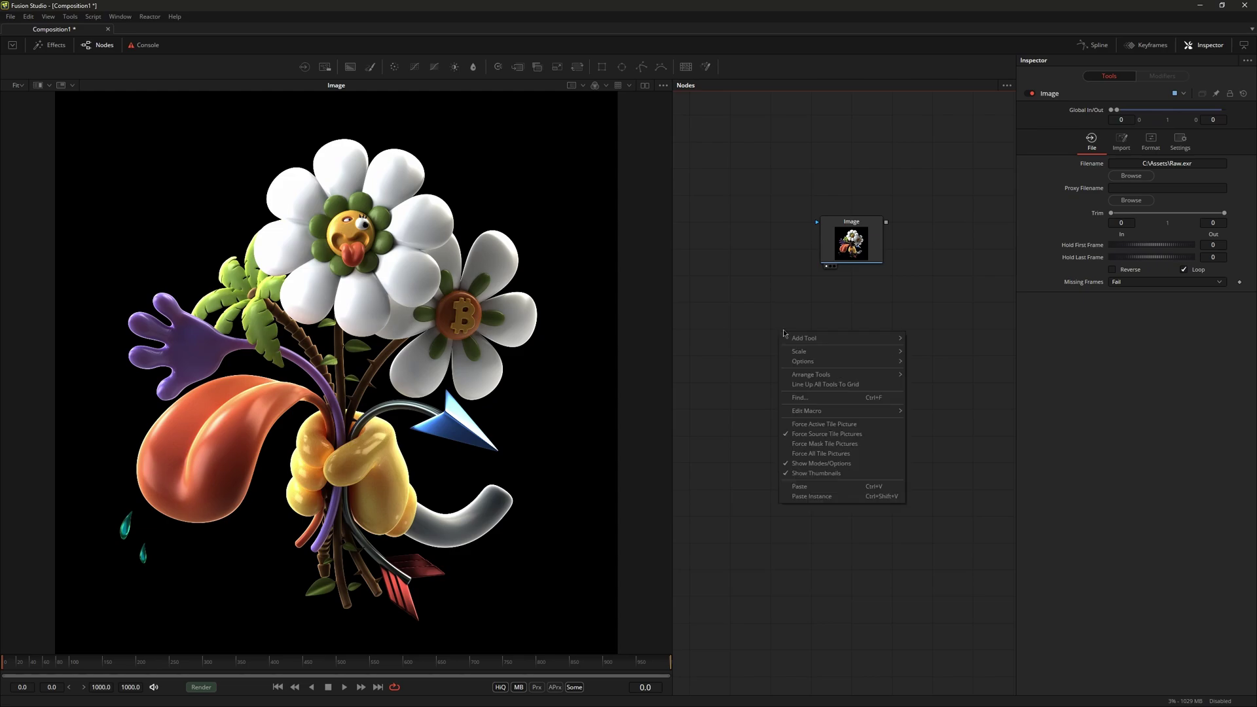
pyautogui.moveTo(820, 341)
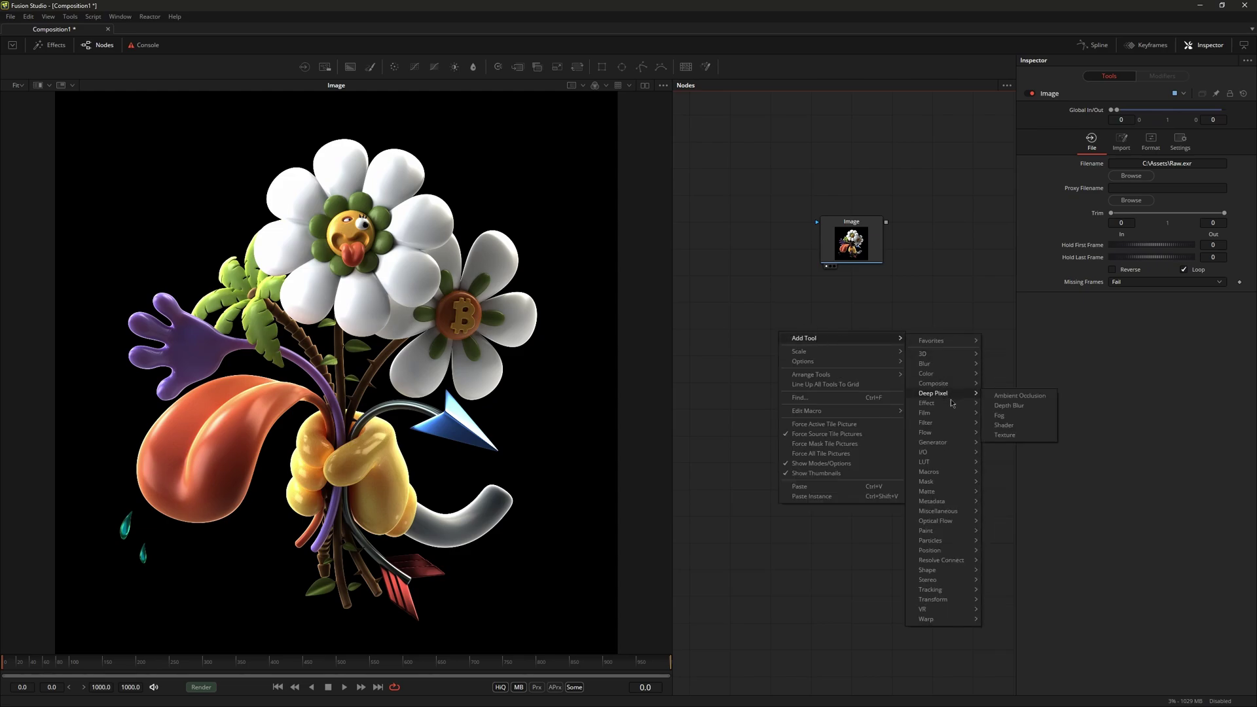
pyautogui.moveTo(934, 383)
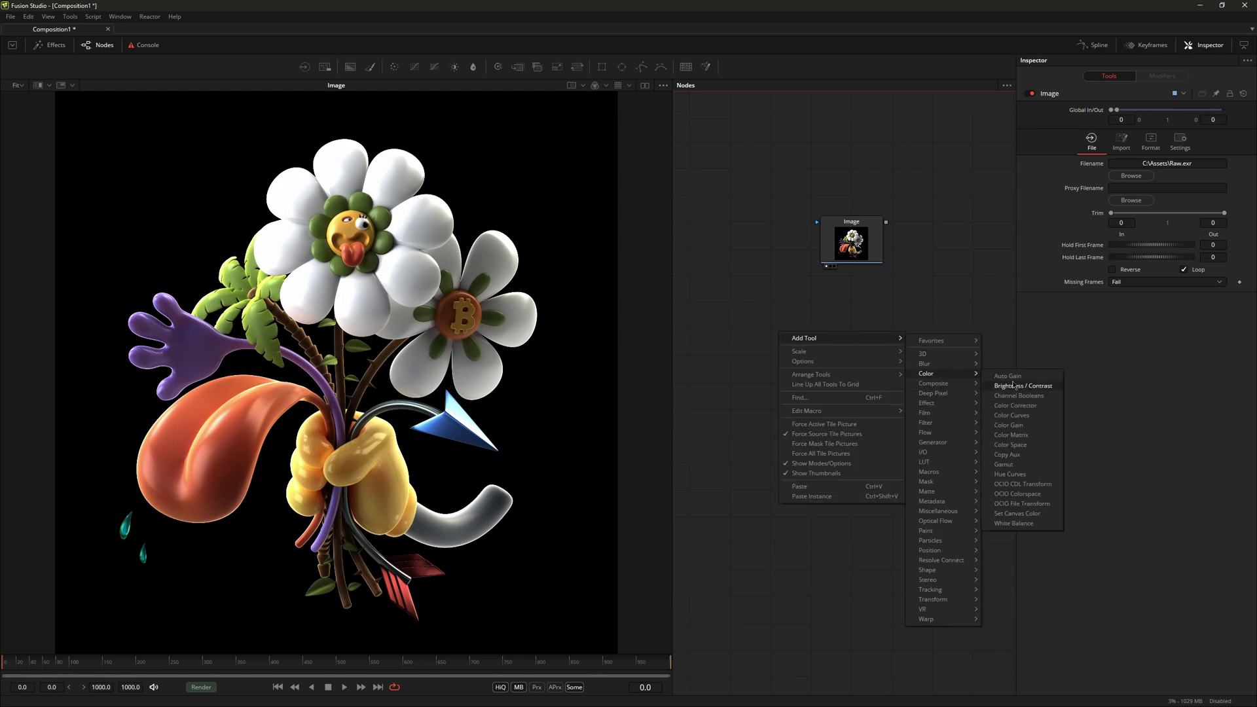
pyautogui.click(1020, 495)
pyautogui.moveTo(776, 331); pyautogui.dragTo(851, 381)
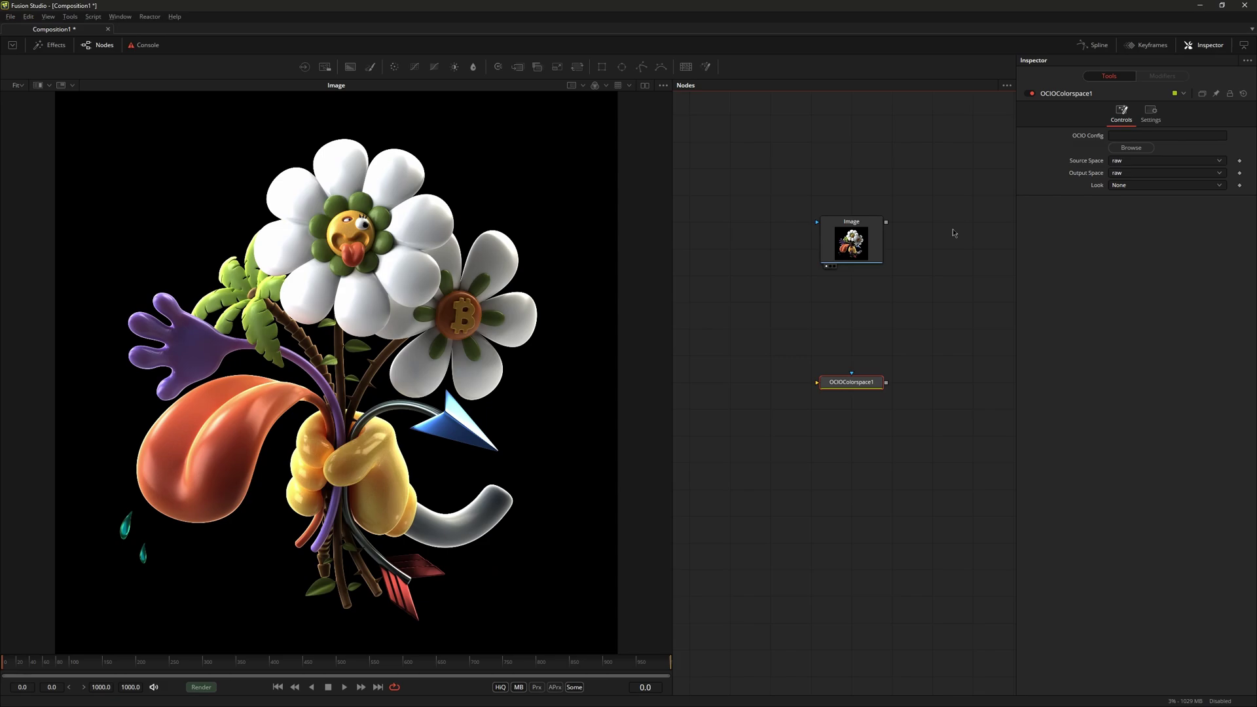
# Step: Browse to the aces_1.0.3 folder and load its config.ocio as OCIOColorspace1's OCIO Config
pyautogui.moveTo(1061, 128); pyautogui.dragTo(1248, 197)
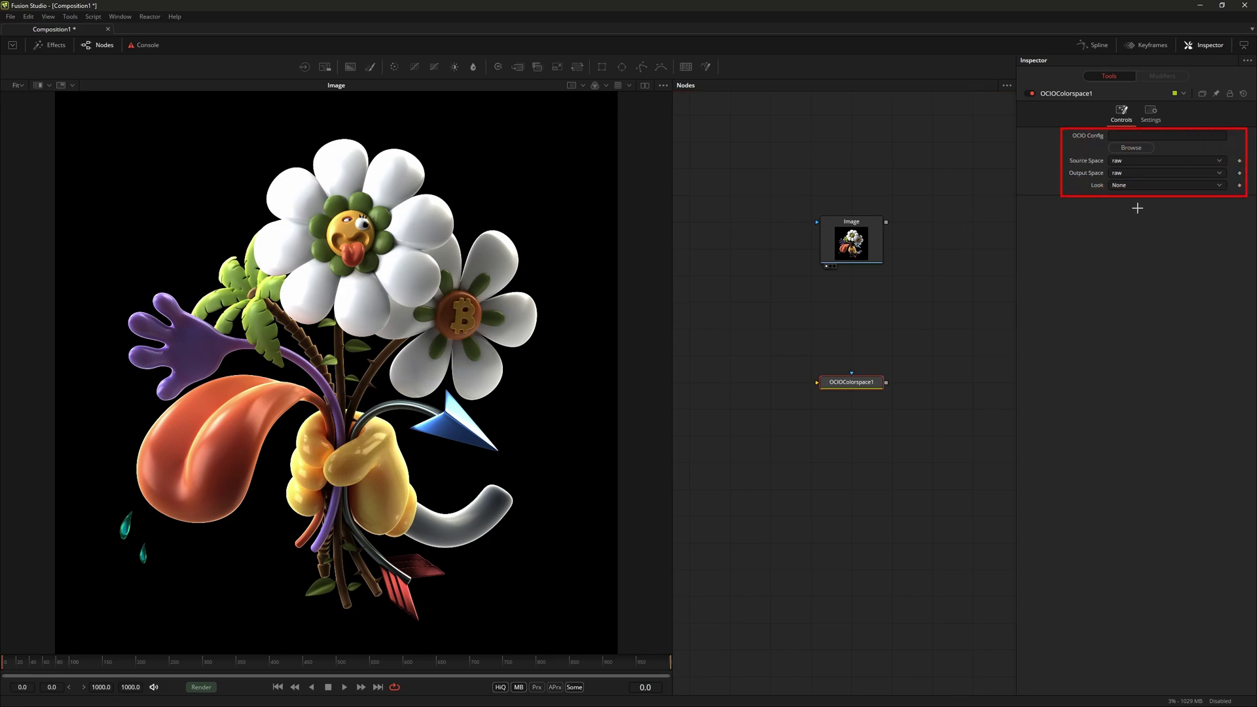
pyautogui.moveTo(1025, 192); pyautogui.dragTo(1107, 137)
pyautogui.press('Escape')
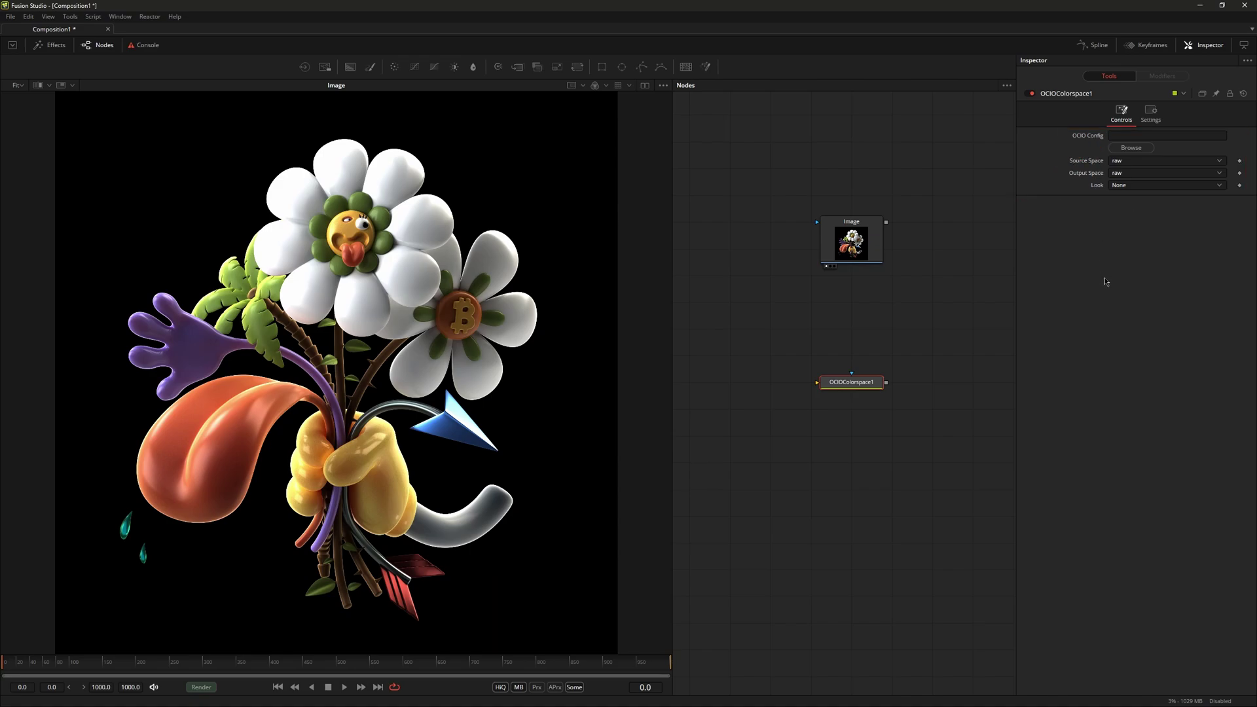
pyautogui.click(1131, 148)
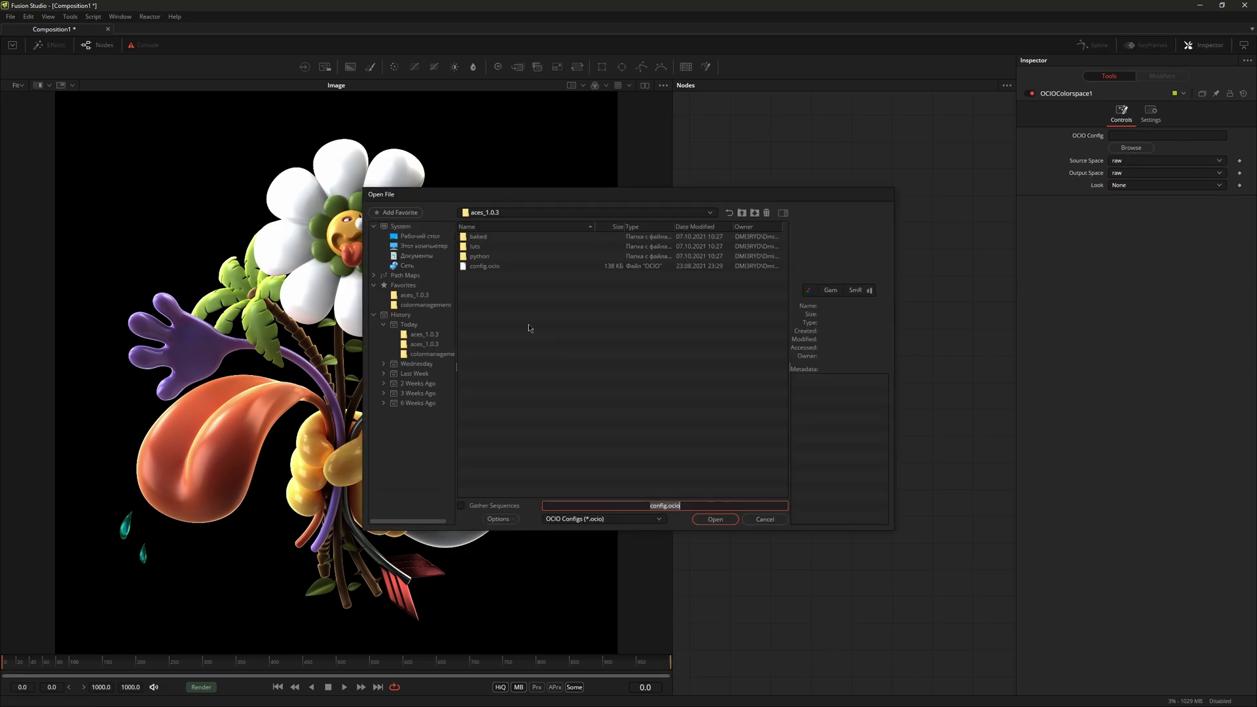
pyautogui.click(416, 300)
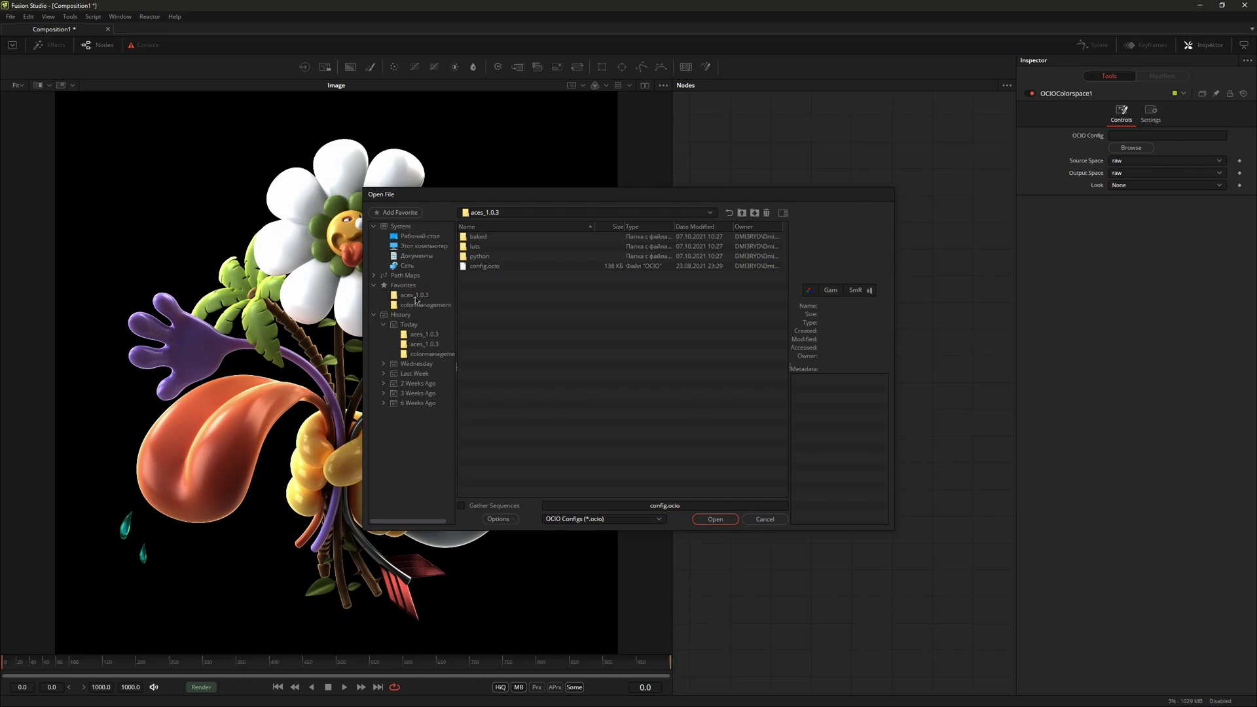
pyautogui.doubleClick(484, 267)
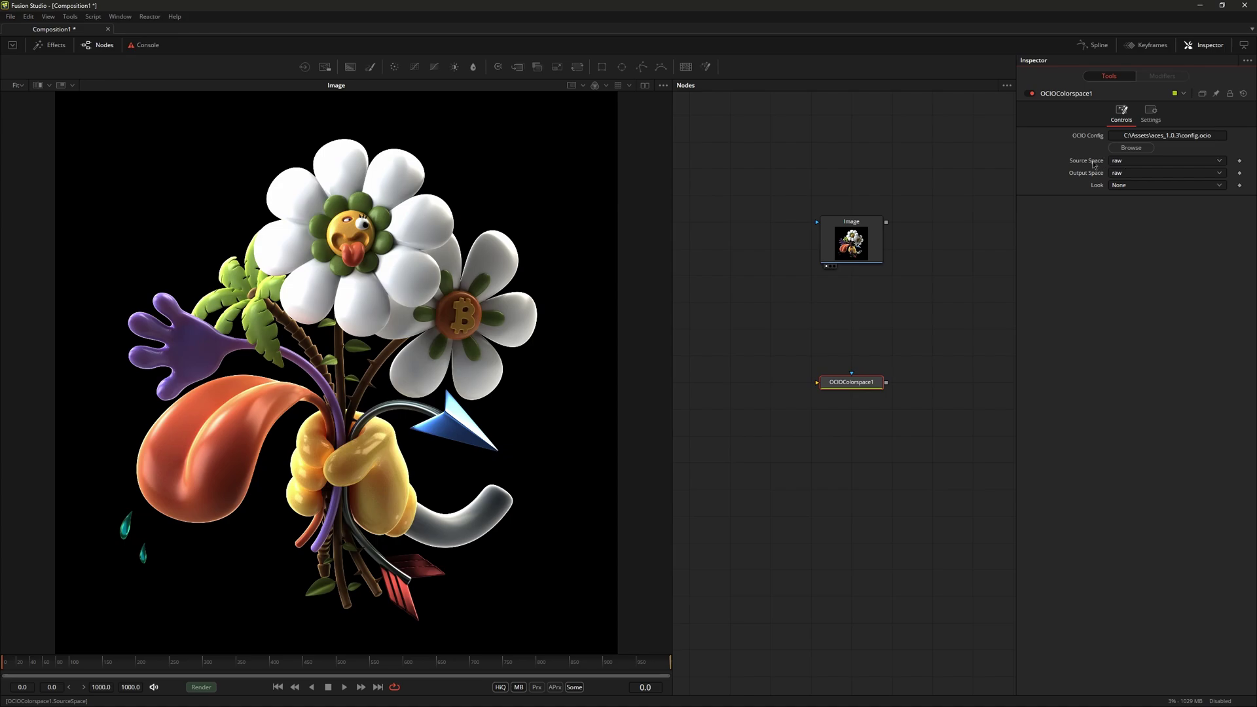
# Step: Set OCIOColorspace1's Source Space to ACES - ACEScg and Output Space to Output - sRGB
pyautogui.click(1128, 162)
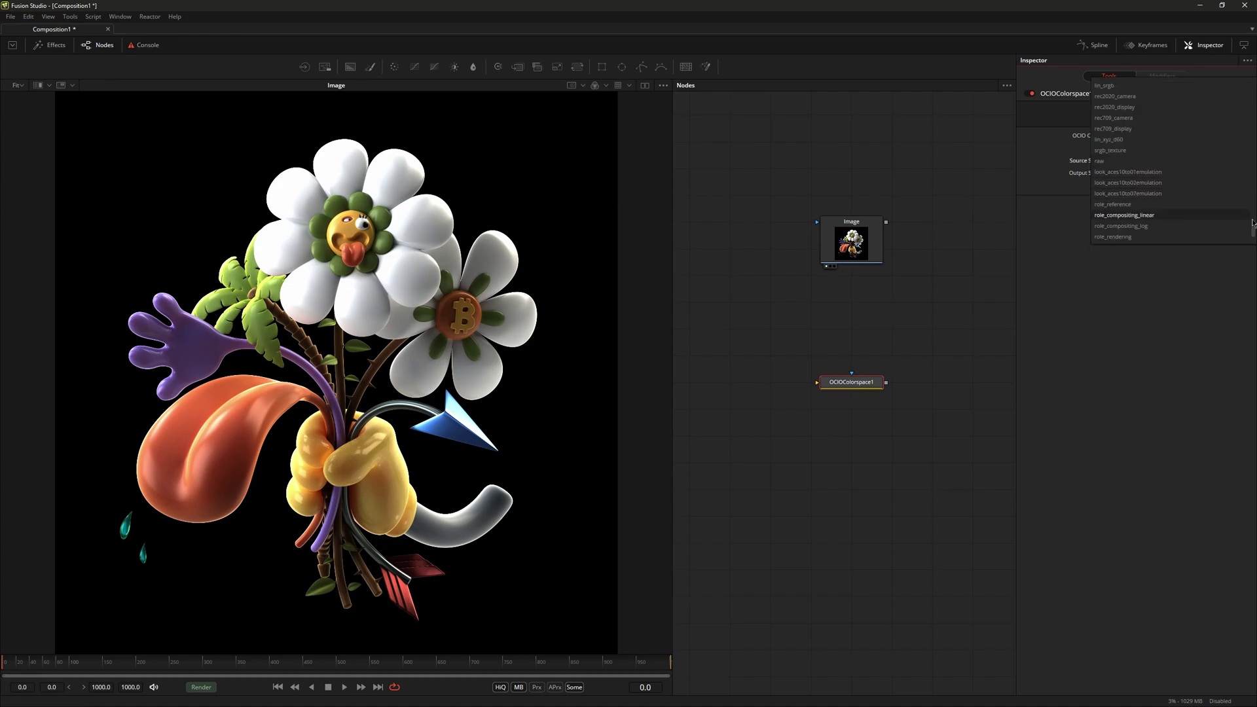
pyautogui.scroll(10, 1252, 126)
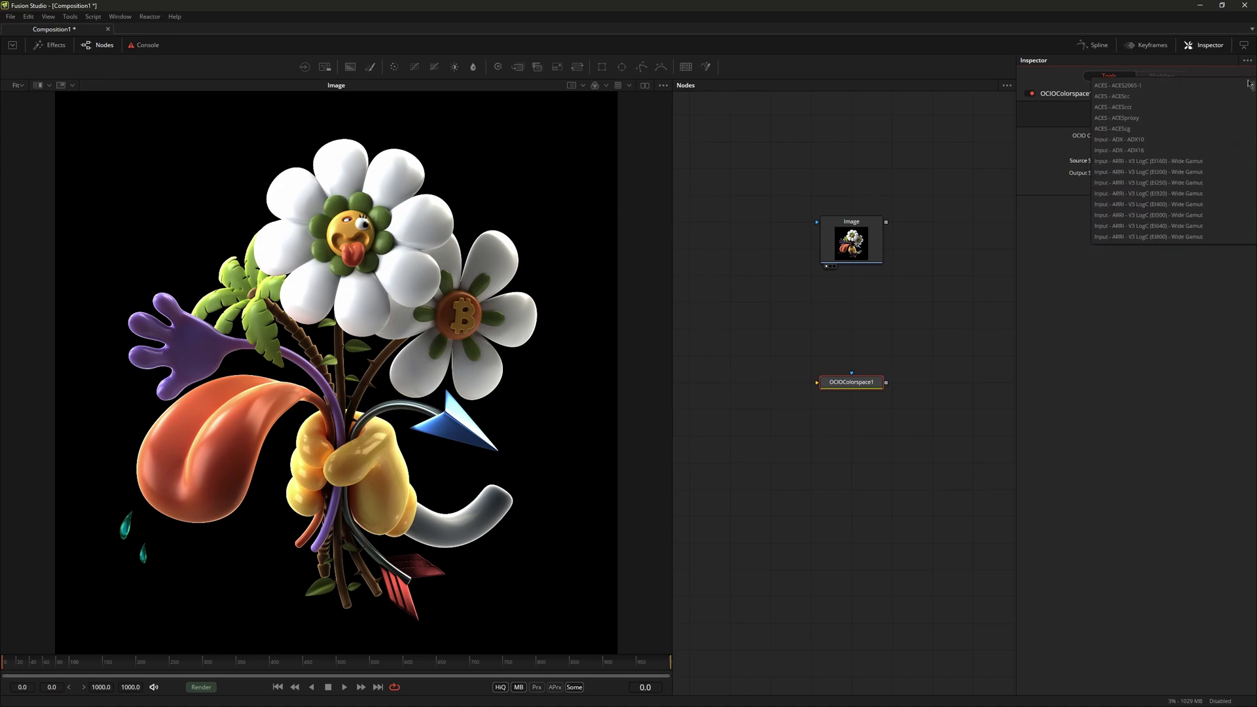
pyautogui.click(1126, 129)
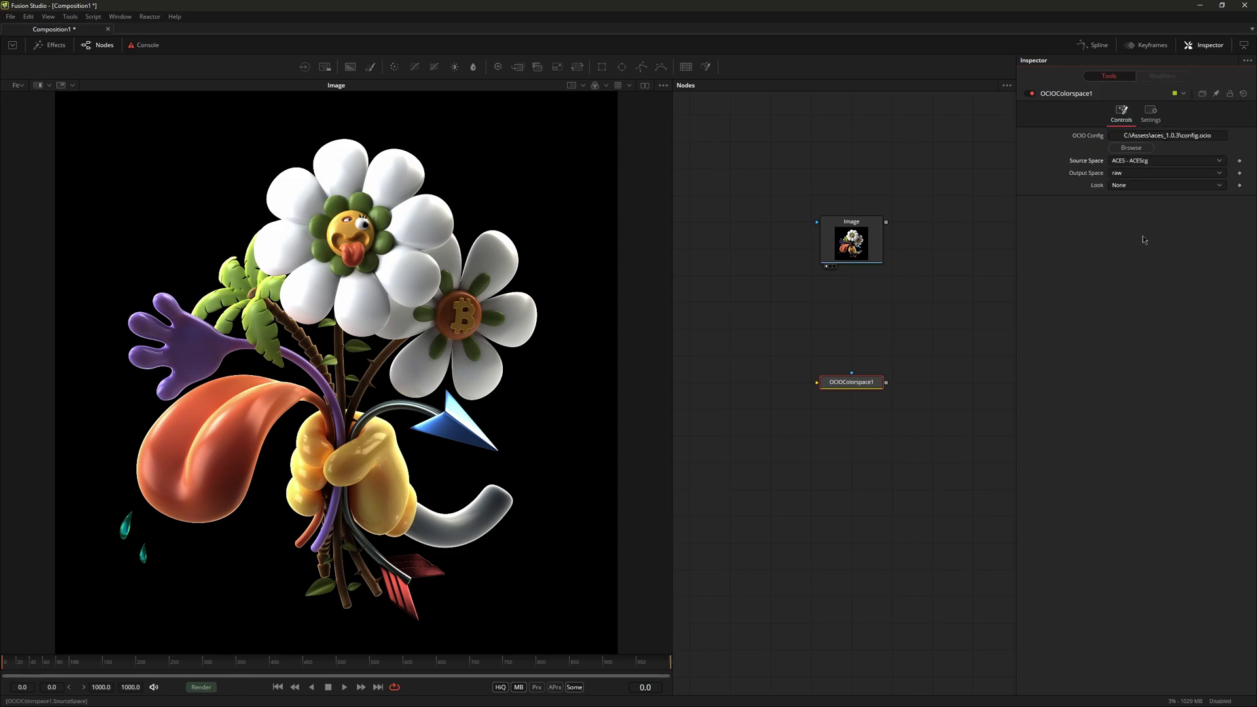
pyautogui.click(1130, 174)
pyautogui.scroll(3, 1141, 201)
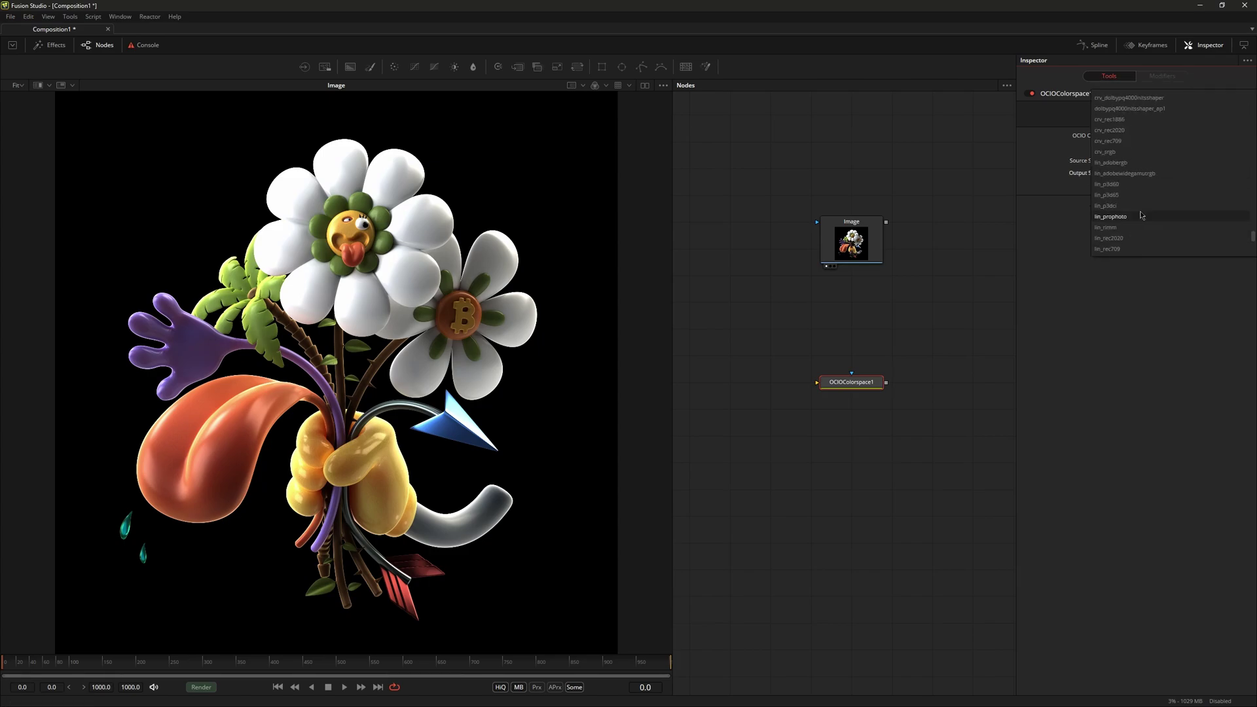
pyautogui.scroll(3, 1144, 203)
pyautogui.scroll(3, 1147, 206)
pyautogui.scroll(3, 1151, 208)
pyautogui.scroll(3, 1151, 209)
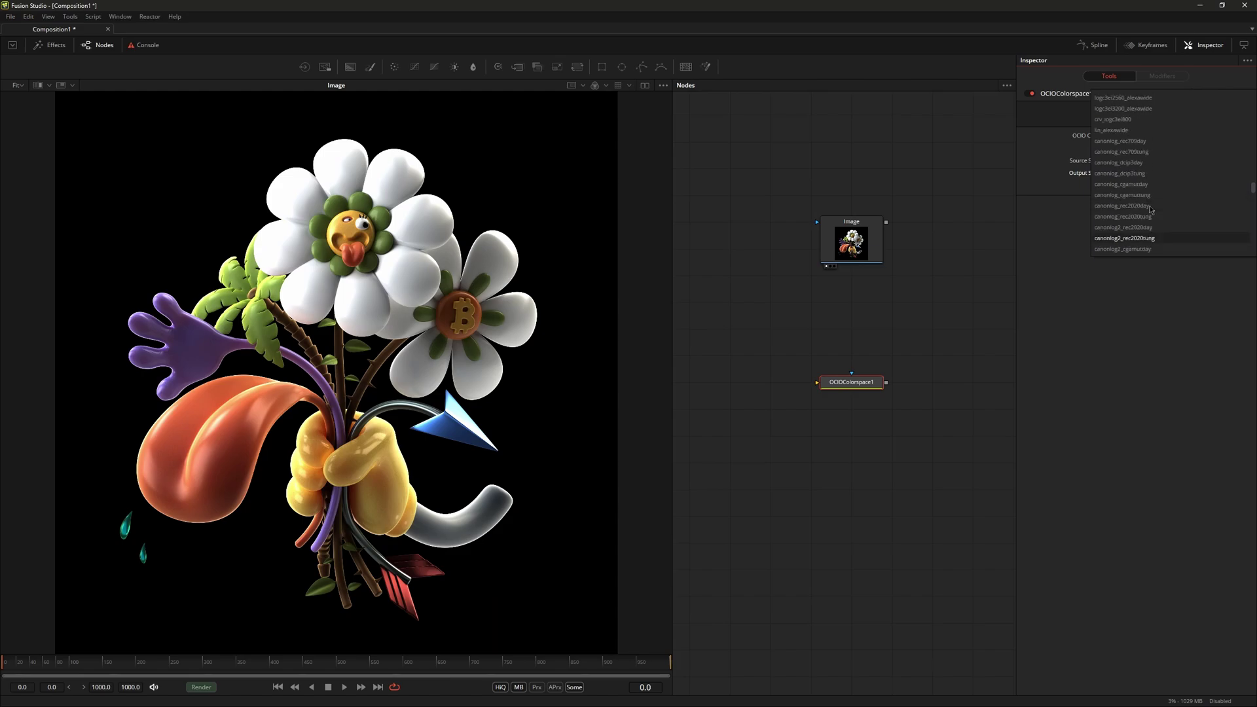
pyautogui.scroll(3, 1151, 210)
pyautogui.scroll(3, 1151, 209)
pyautogui.scroll(3, 1152, 210)
pyautogui.scroll(3, 1151, 207)
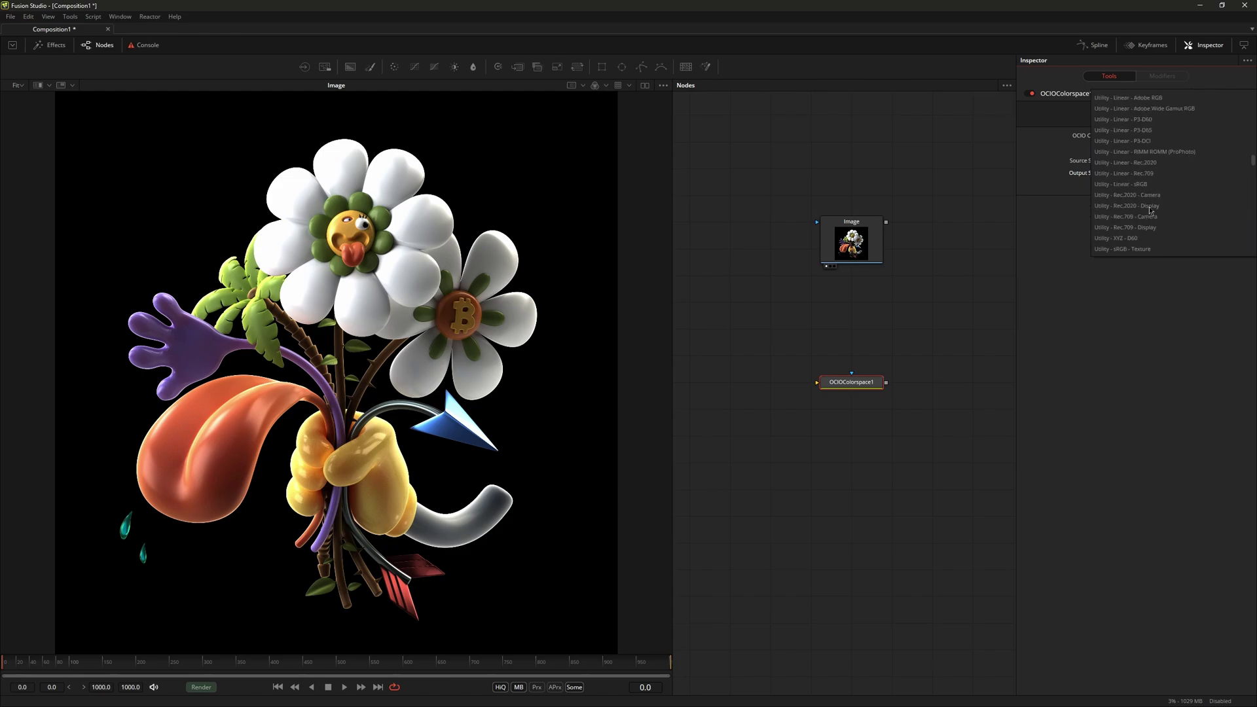
pyautogui.scroll(3, 1150, 196)
pyautogui.scroll(3, 1148, 186)
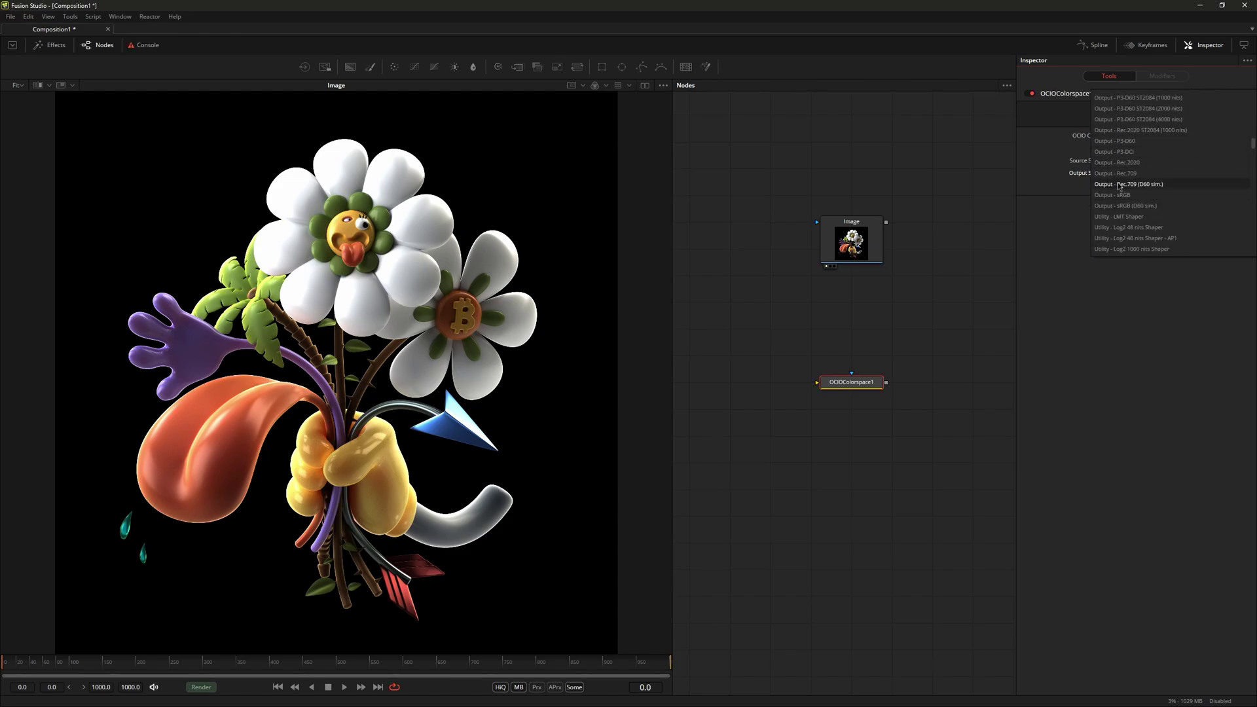
pyautogui.click(1139, 195)
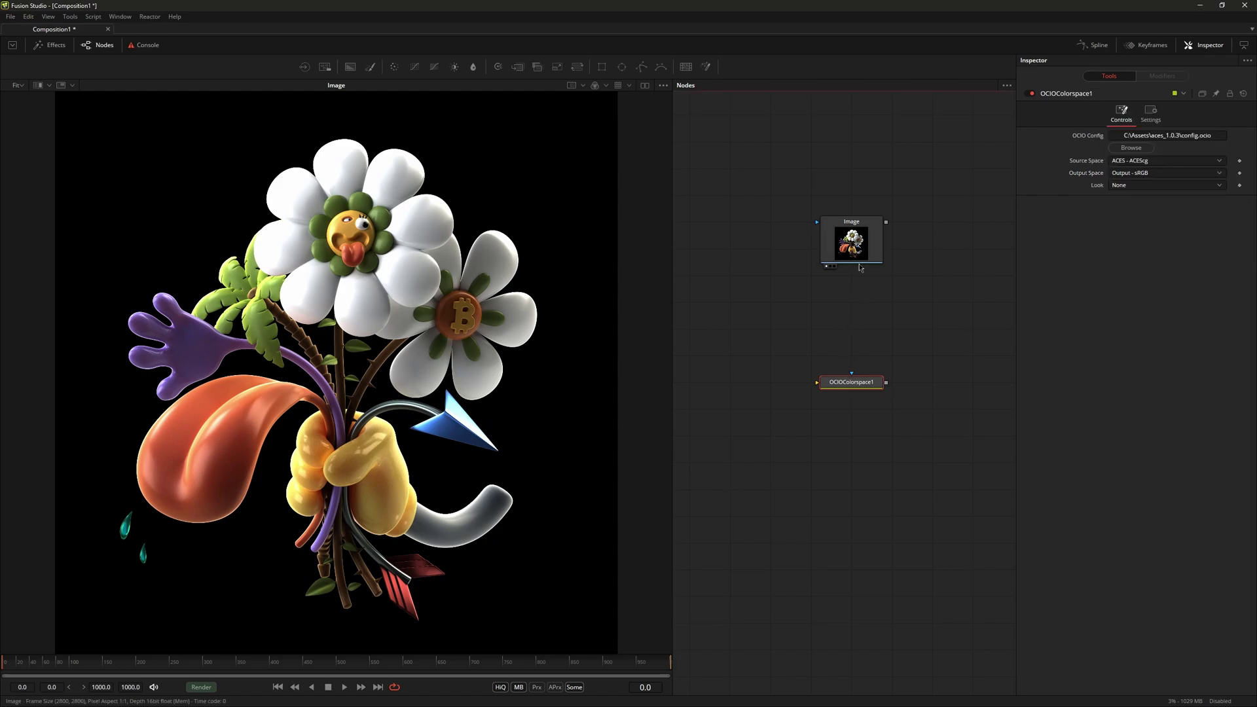
# Step: Nudge the Image node down, enable Split Wipe View and rotate the wipe line diagonally
pyautogui.moveTo(860, 253); pyautogui.dragTo(860, 280)
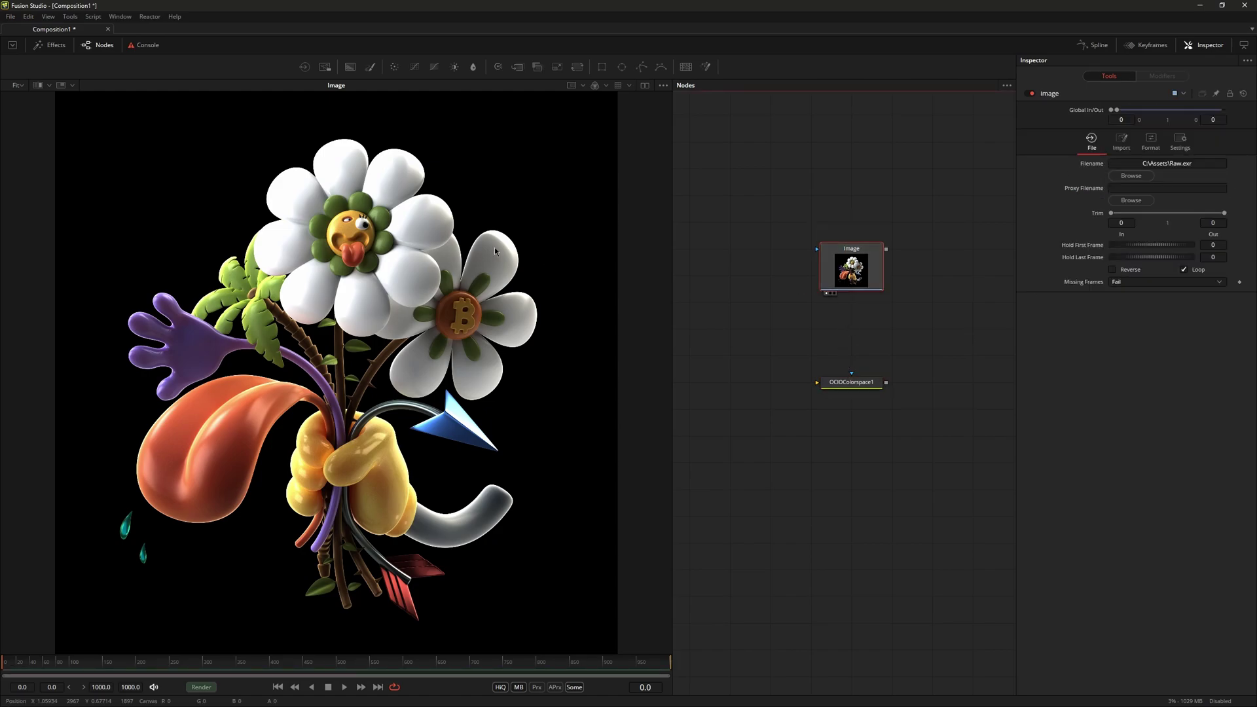
pyautogui.click(37, 85)
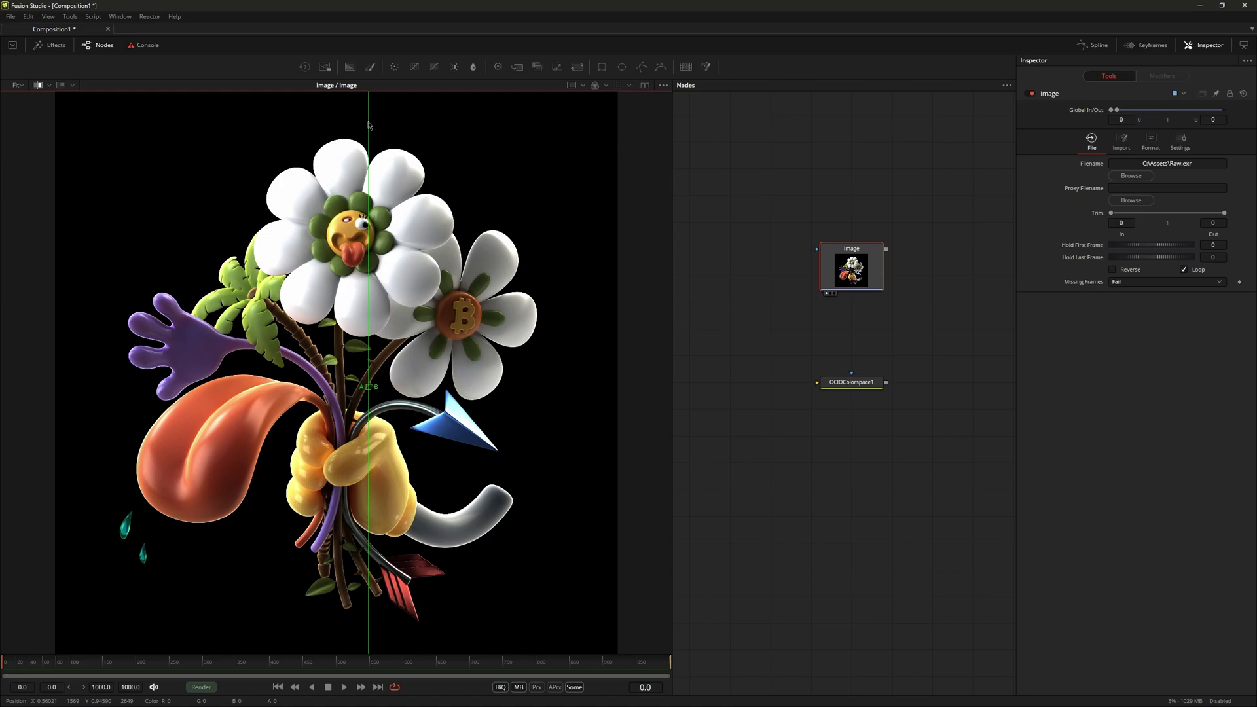
pyautogui.moveTo(368, 125); pyautogui.dragTo(521, 204)
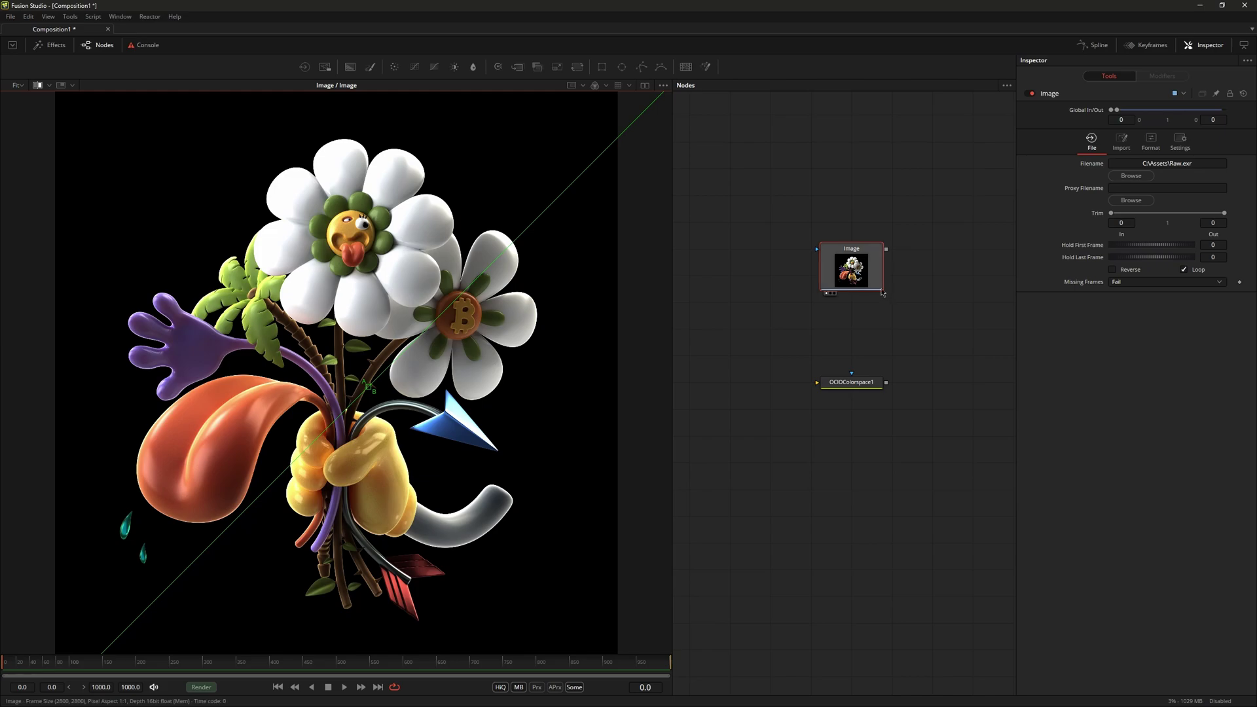
# Step: Show OCIOColorspace1 on the B side of the split viewer
pyautogui.moveTo(886, 249); pyautogui.dragTo(939, 284)
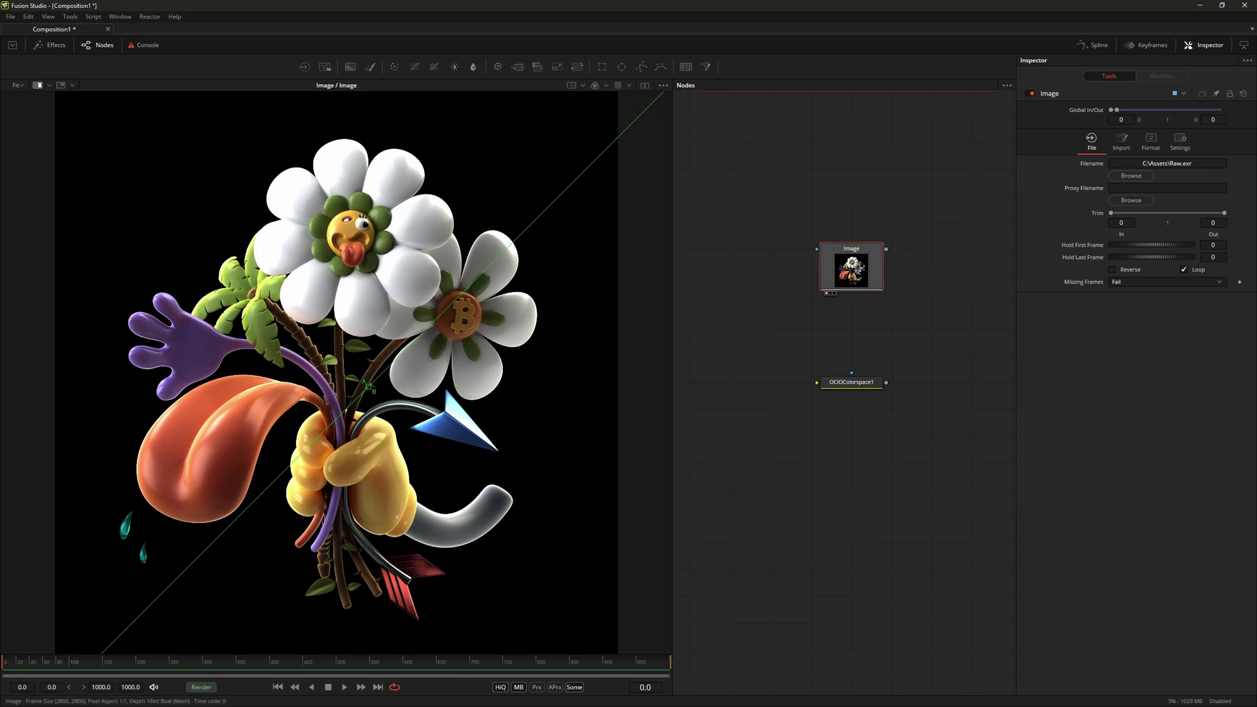
pyautogui.moveTo(851, 268); pyautogui.dragTo(727, 262)
pyautogui.hotkey('ctrl', 'z')
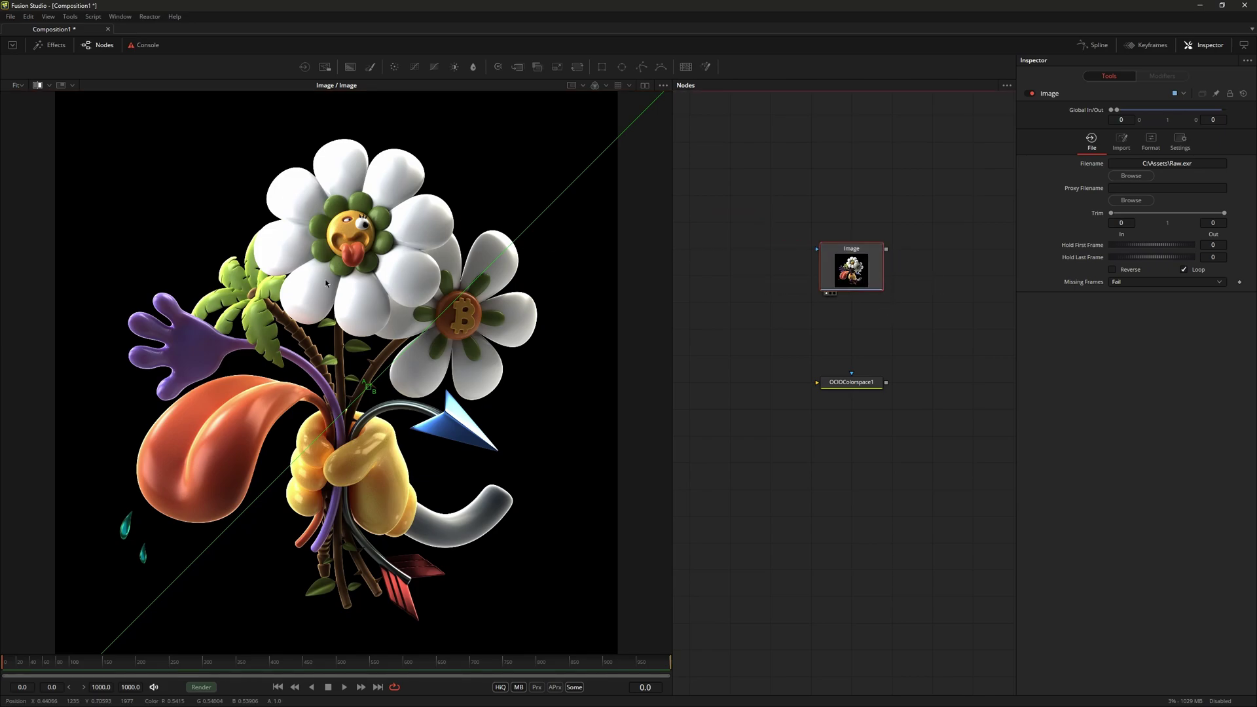
pyautogui.moveTo(851, 383)
pyautogui.mouseDown()
pyautogui.moveTo(440, 368)
pyautogui.moveTo(496, 394)
pyautogui.mouseUp()
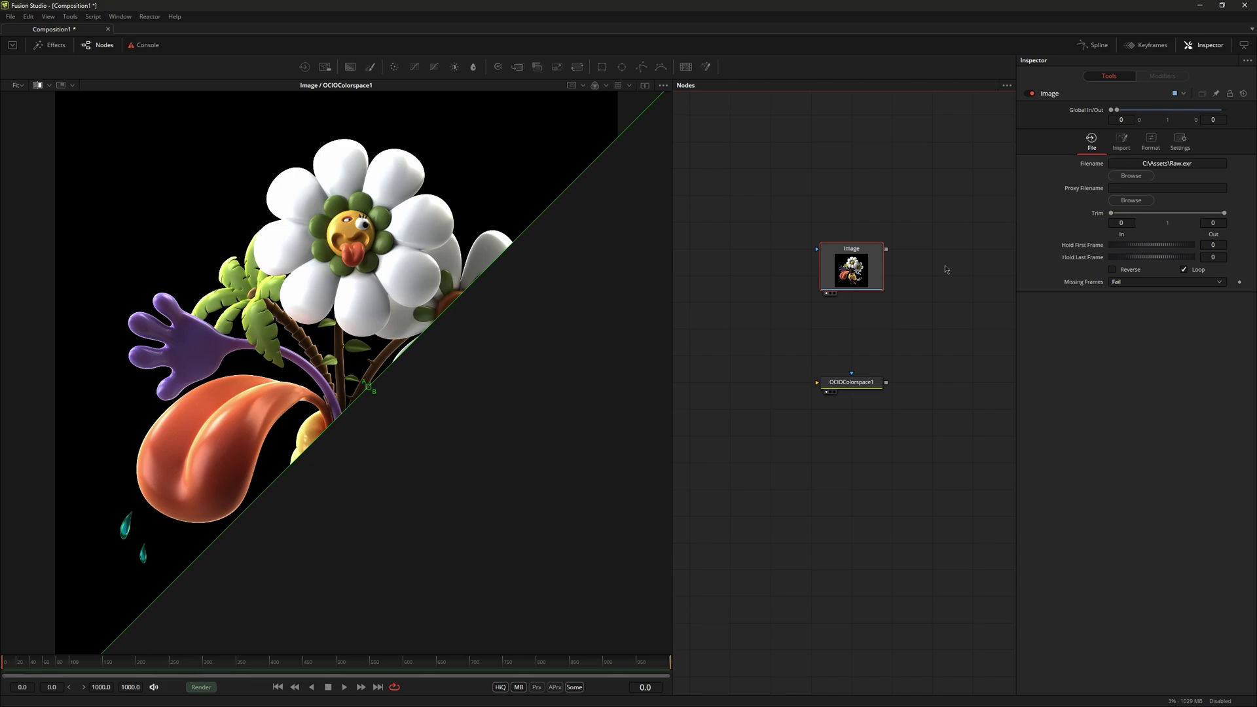
# Step: Connect Image's output to OCIOColorspace1, shift the wipe divider upper-left, and select OCIOColorspace1
pyautogui.moveTo(886, 249); pyautogui.dragTo(865, 383)
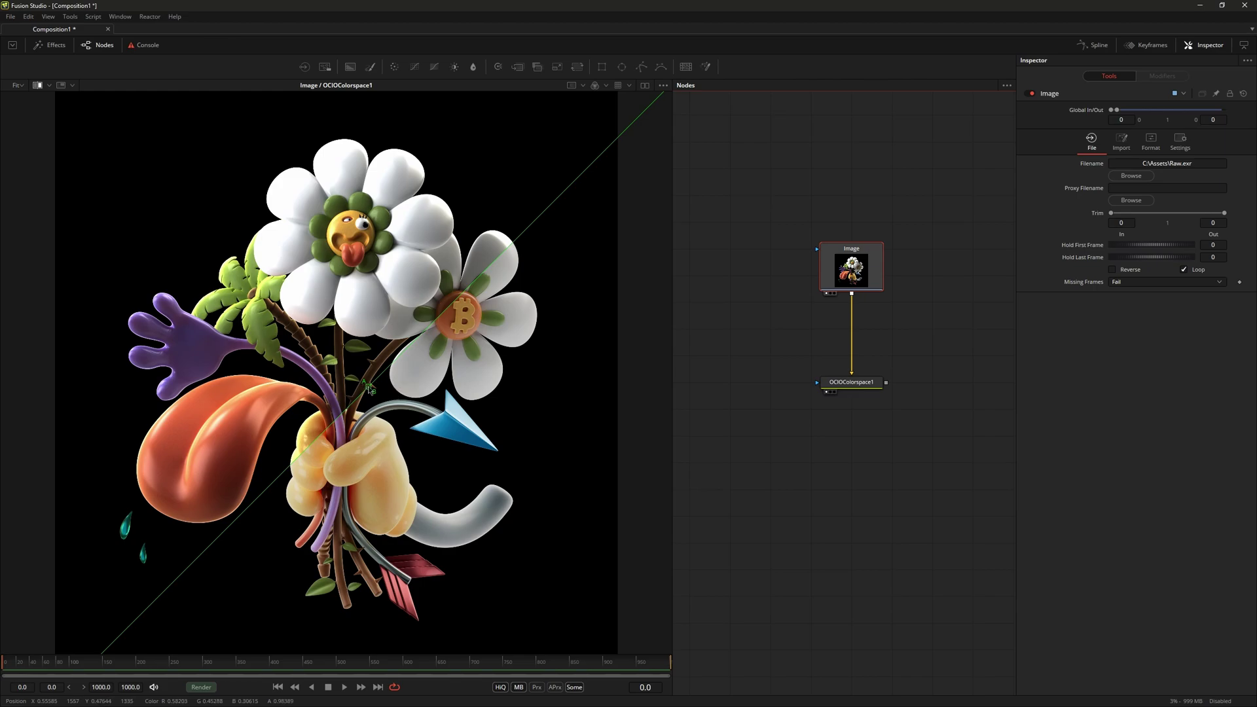
pyautogui.moveTo(369, 388)
pyautogui.mouseDown()
pyautogui.moveTo(176, 188)
pyautogui.moveTo(447, 424)
pyautogui.moveTo(381, 374)
pyautogui.mouseUp()
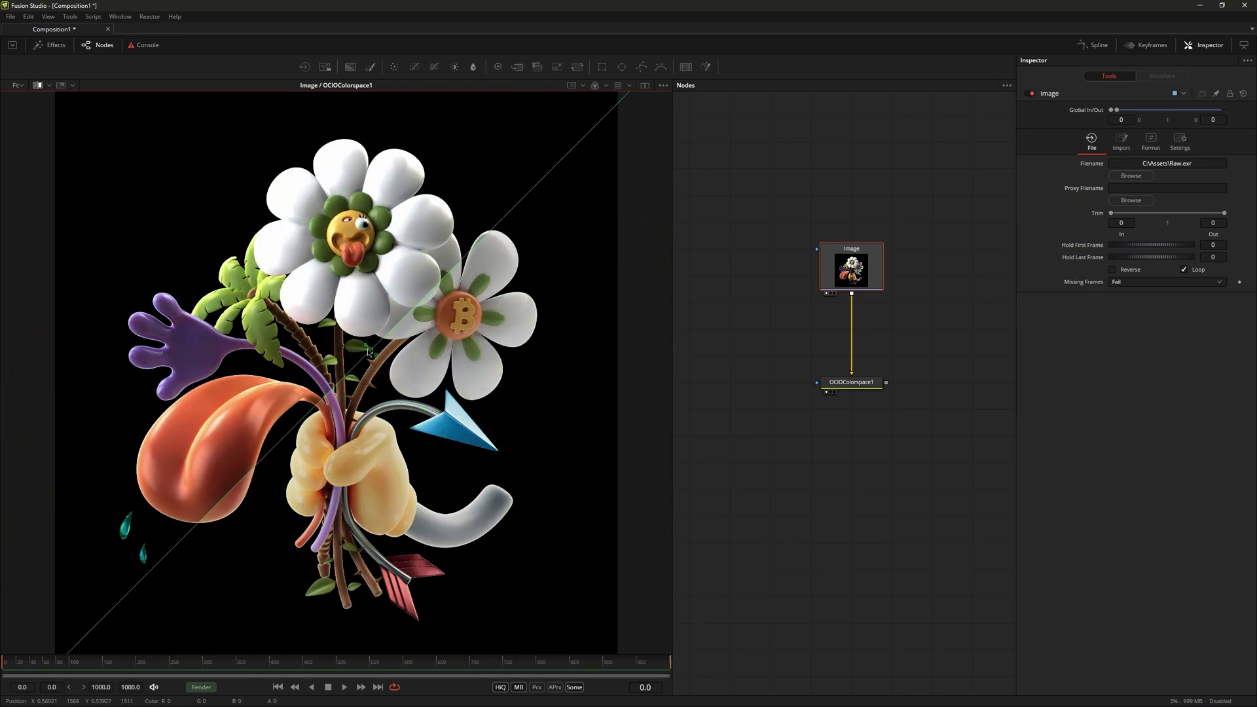
pyautogui.click(852, 382)
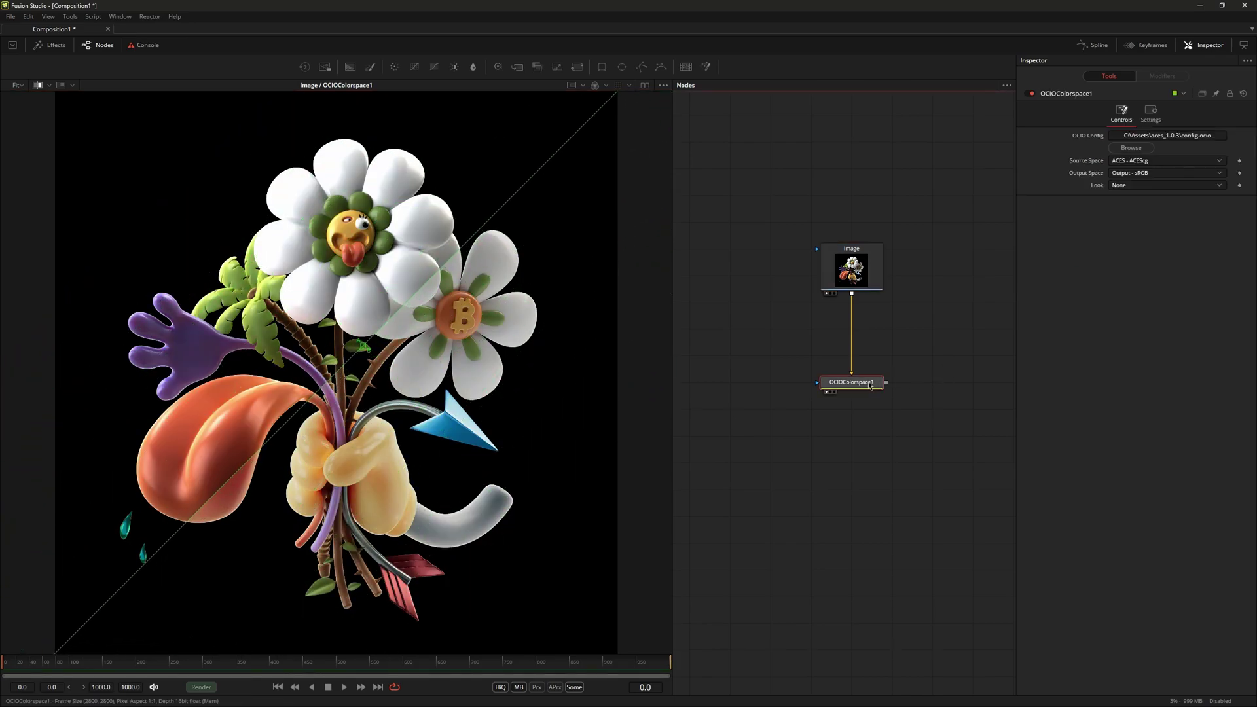
pyautogui.moveTo(1065, 126); pyautogui.dragTo(1249, 196)
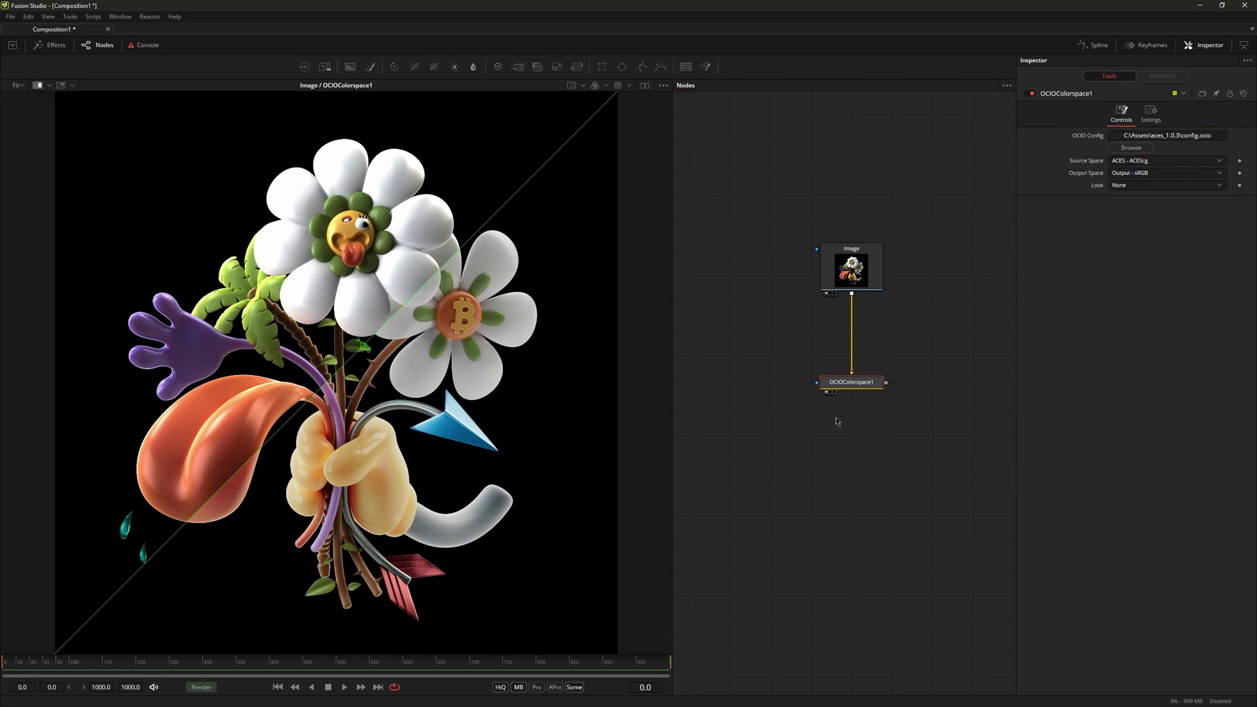
pyautogui.moveTo(892, 606); pyautogui.dragTo(764, 436)
pyautogui.rightClick(763, 436)
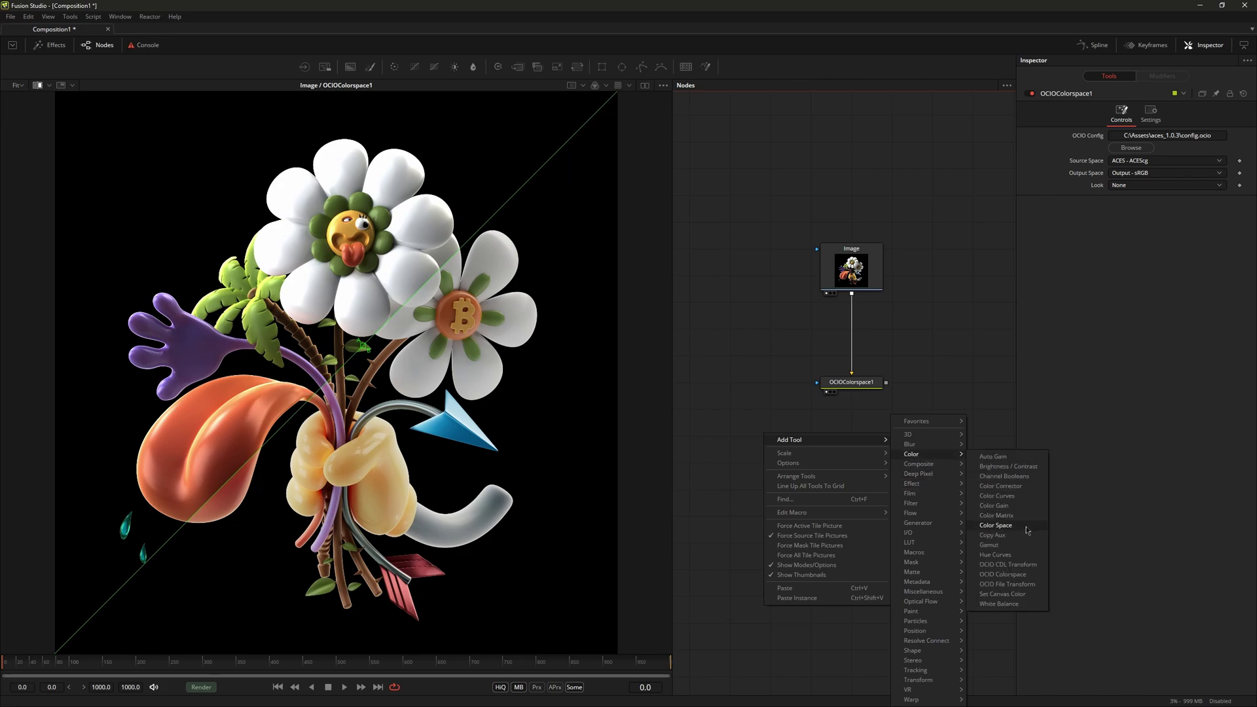
pyautogui.click(1019, 571)
pyautogui.moveTo(1033, 176); pyautogui.dragTo(1105, 140)
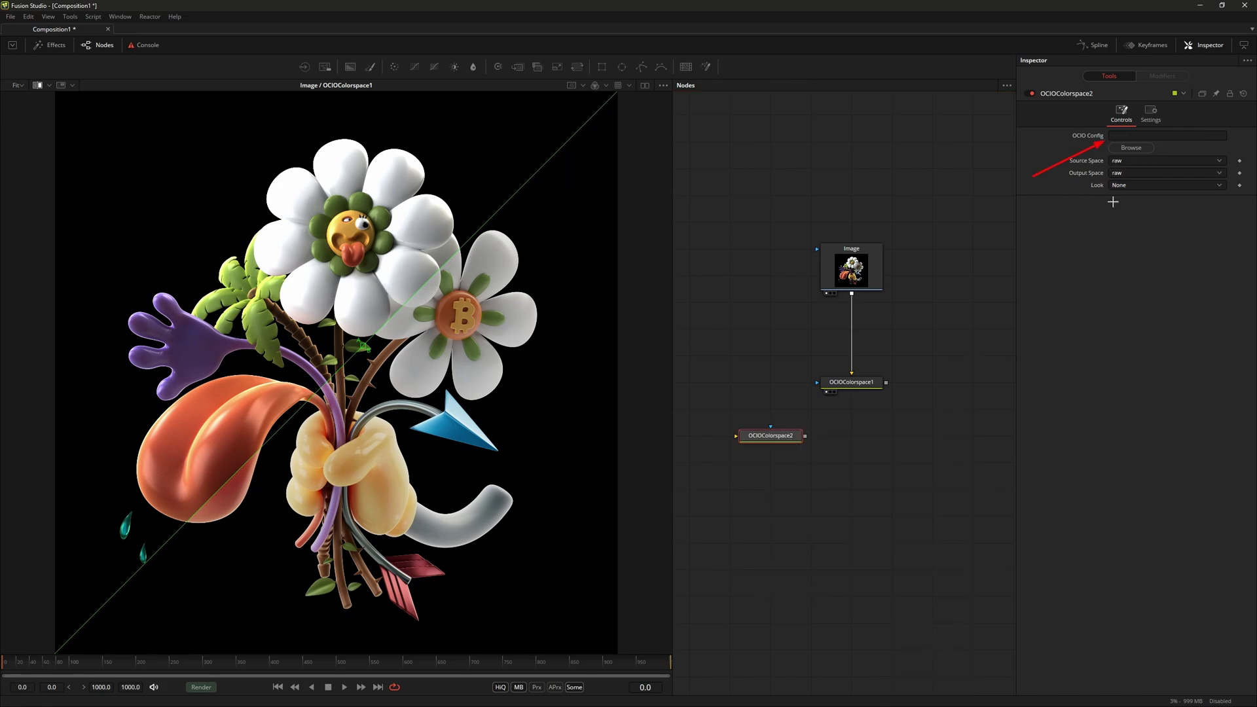
pyautogui.moveTo(1123, 252); pyautogui.dragTo(1131, 169)
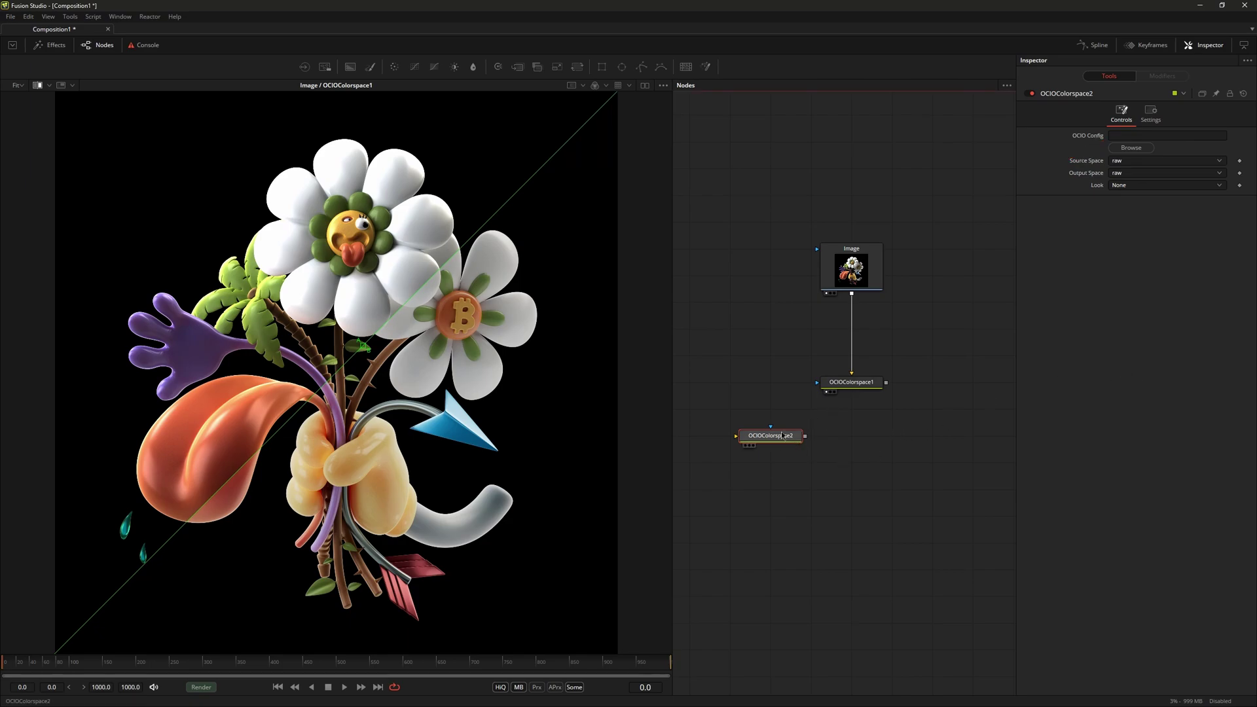
pyautogui.press('Delete')
pyautogui.click(862, 382)
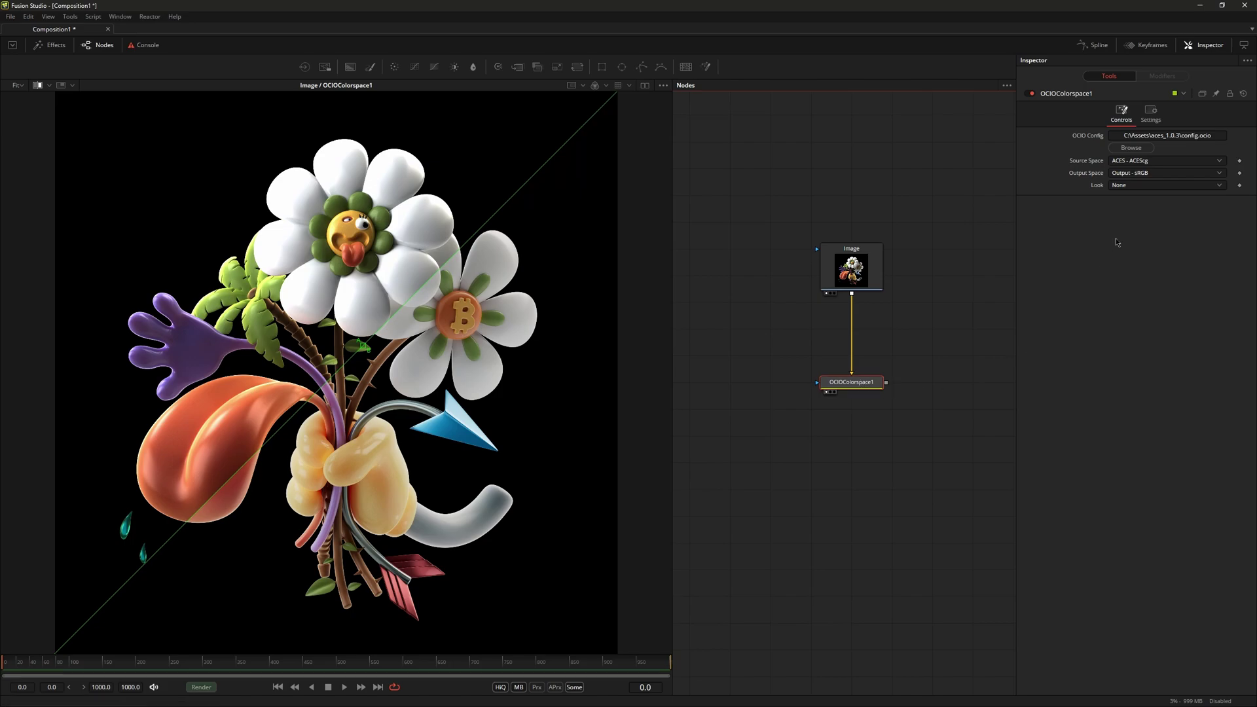
# Step: Switch OCIOColorspace1 to version 2 and load colormanagement\config.ocio as its OCIO config
pyautogui.click(1203, 96)
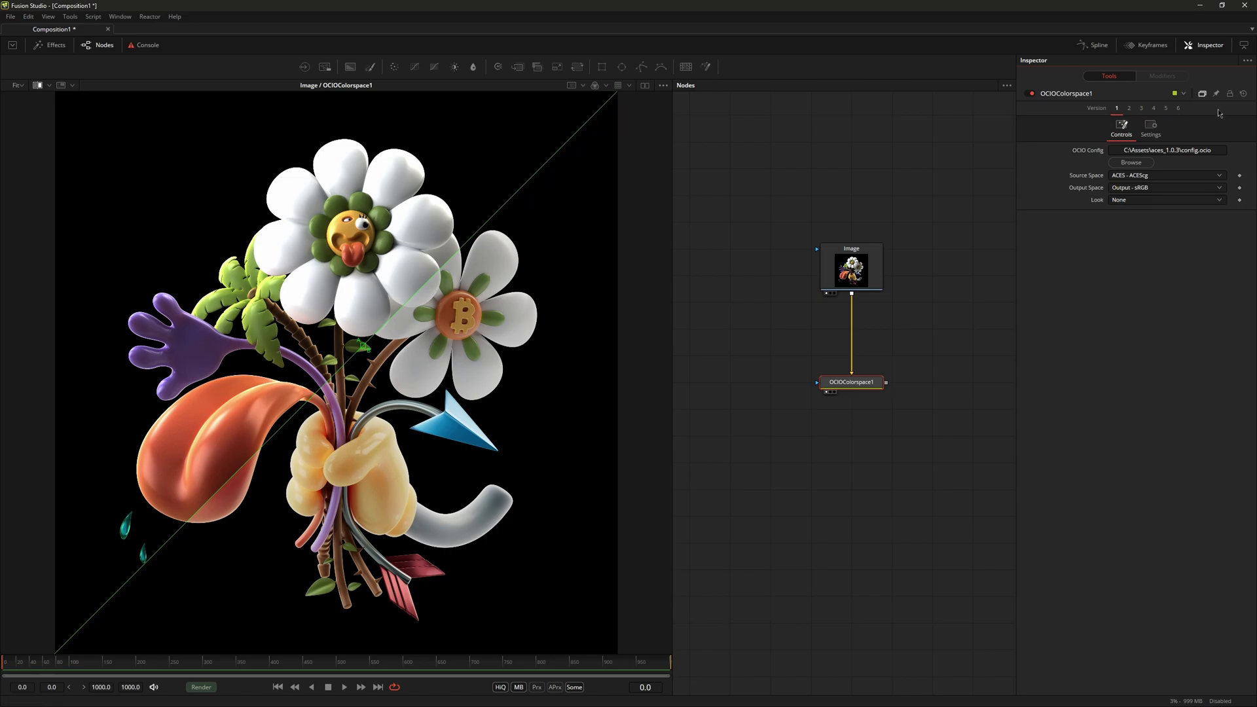
pyautogui.click(1130, 109)
pyautogui.click(1129, 163)
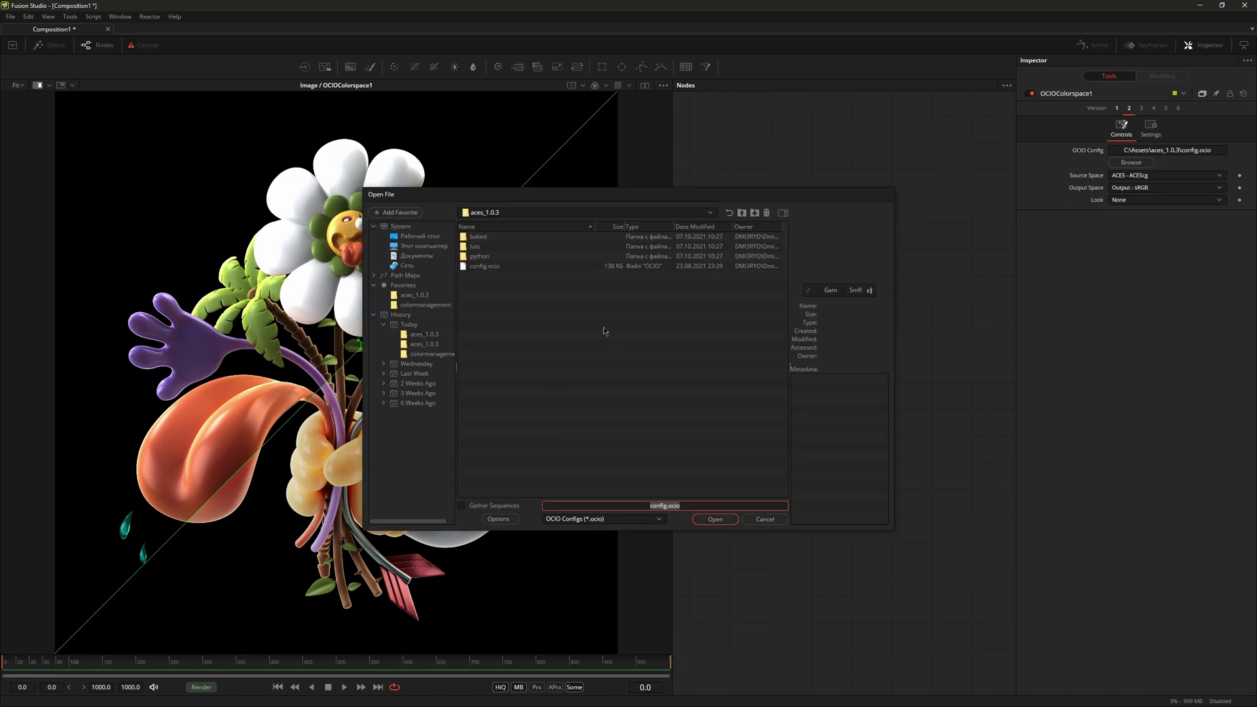
pyautogui.click(419, 306)
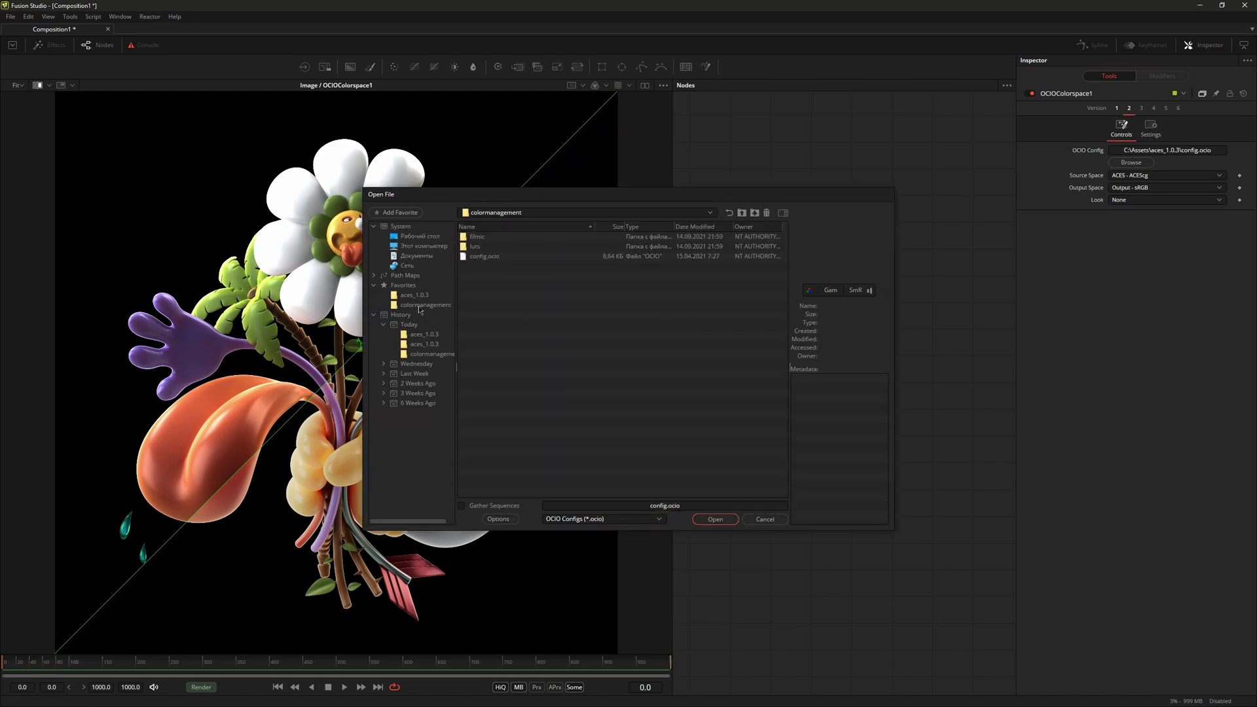
pyautogui.click(491, 261)
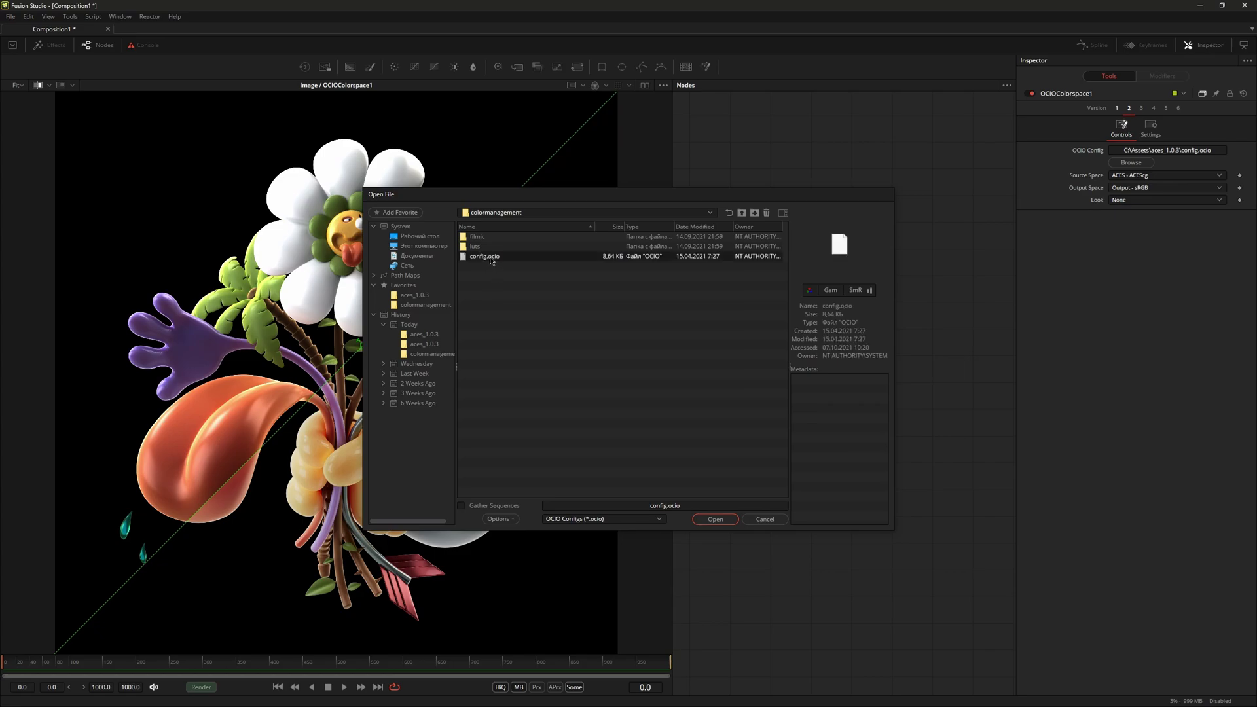
pyautogui.click(716, 519)
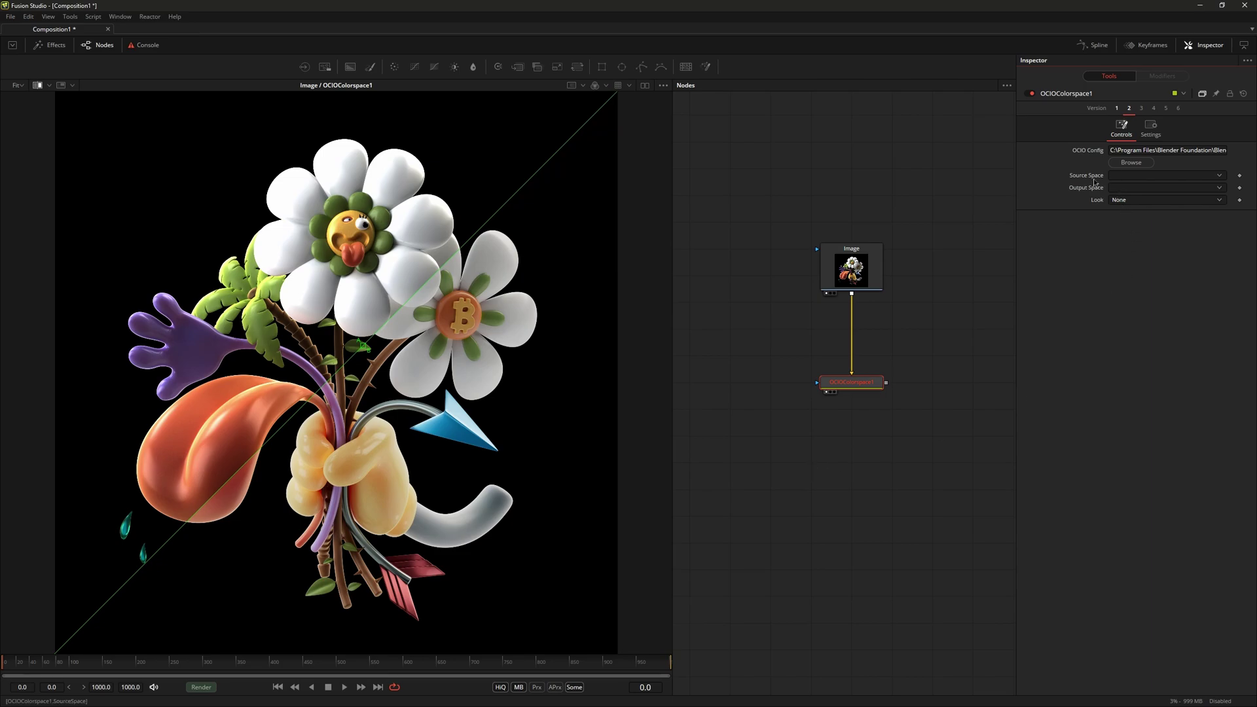
# Step: Set version 2's Source Space to Linear and Output Space to Filmic sRGB
pyautogui.click(1123, 177)
pyautogui.click(1126, 177)
pyautogui.click(1127, 176)
pyautogui.click(1132, 296)
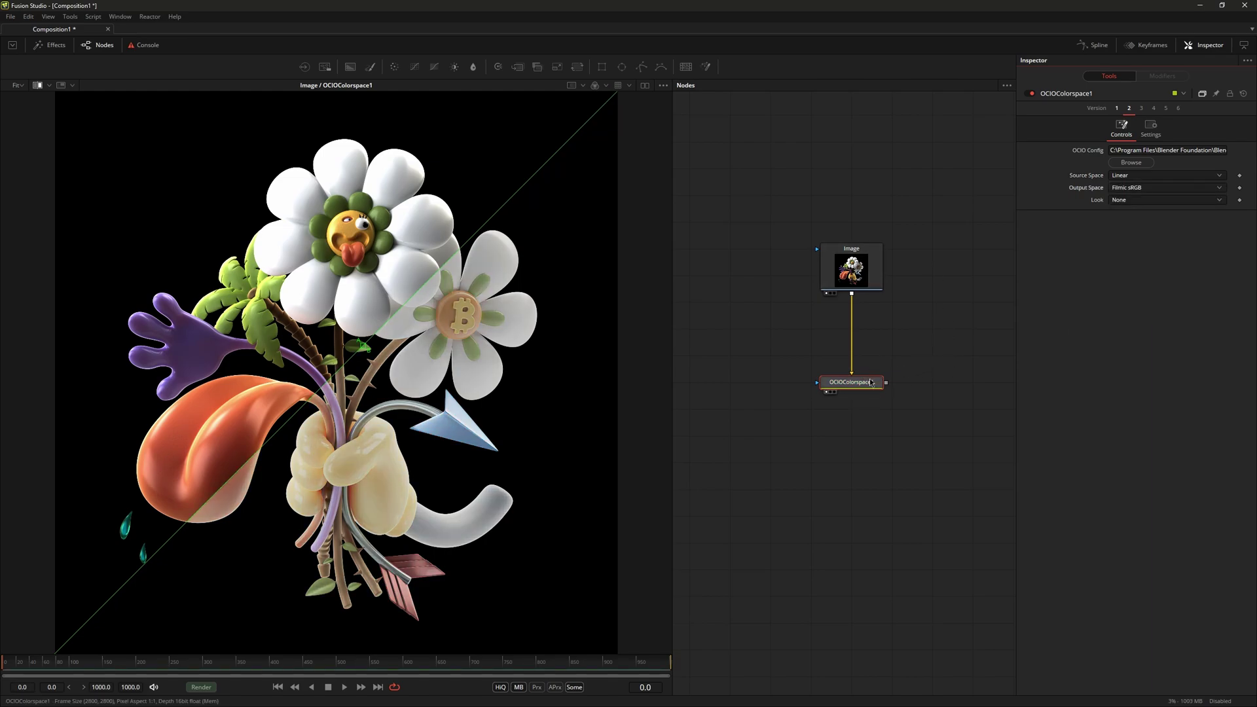
pyautogui.click(365, 350)
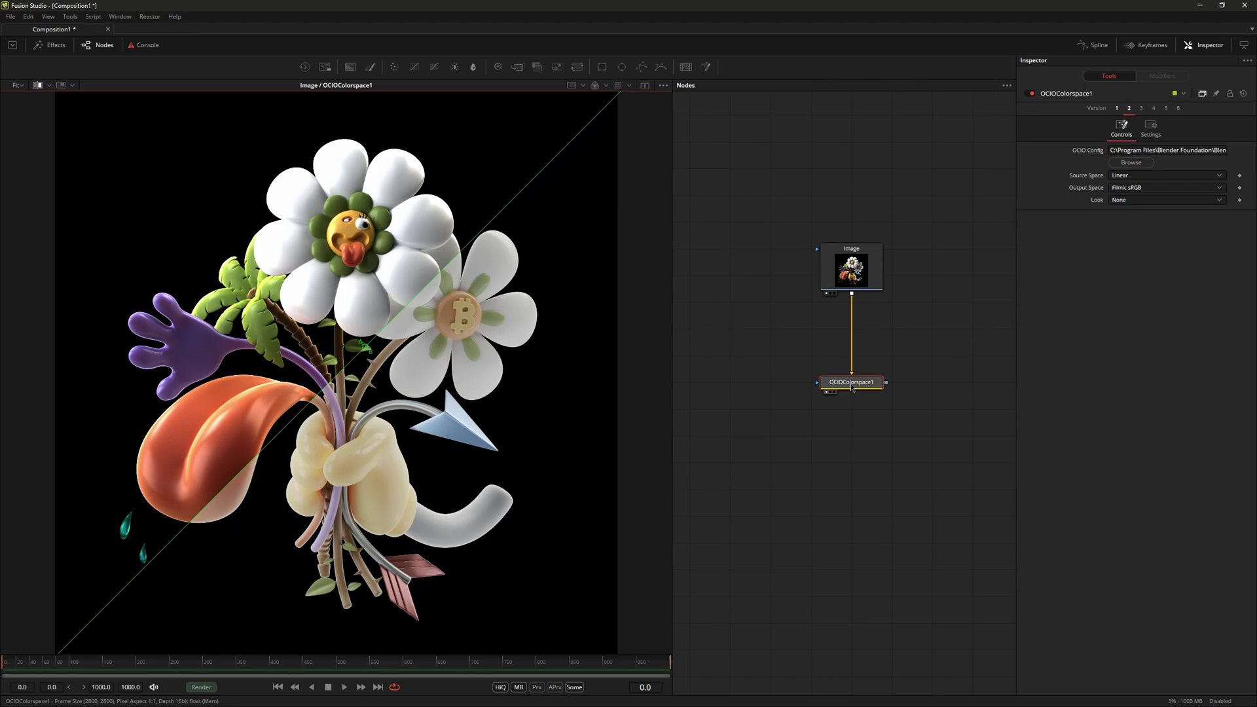
# Step: Paste a copy as OCIOColorspace1_1 and set the original OCIOColorspace1 to version 1
pyautogui.moveTo(852, 387); pyautogui.dragTo(772, 387)
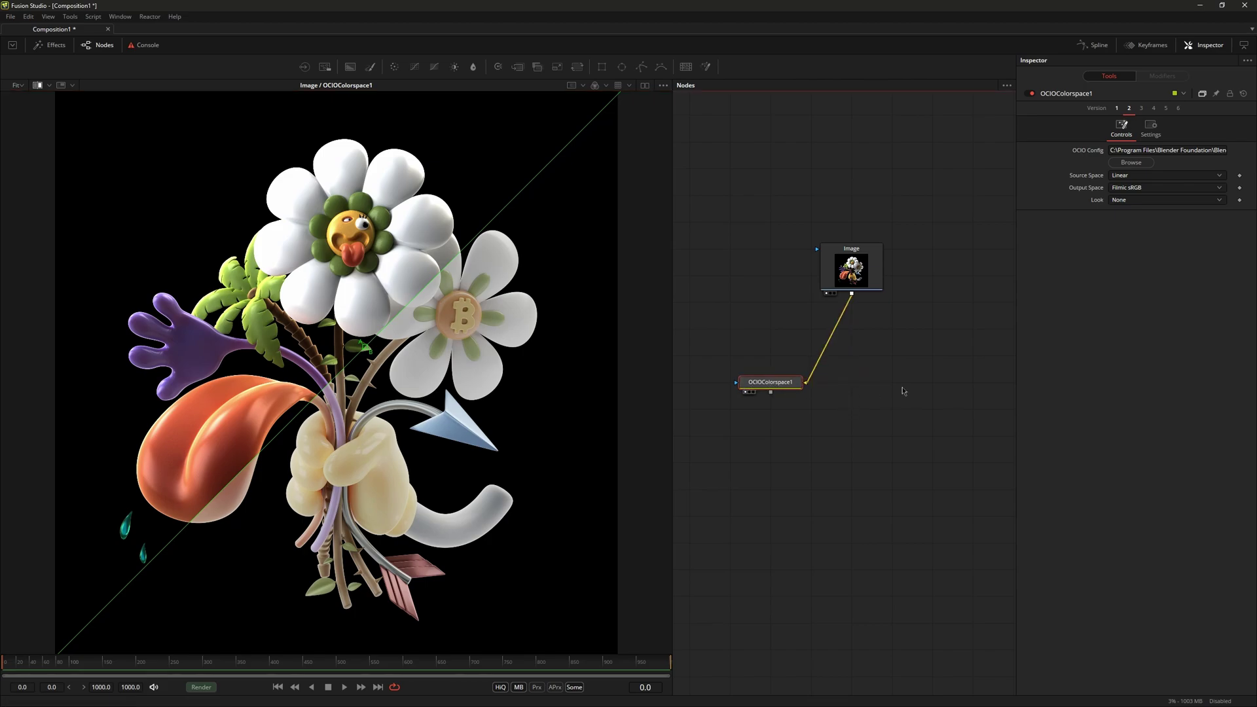
pyautogui.hotkey('ctrl', 'v')
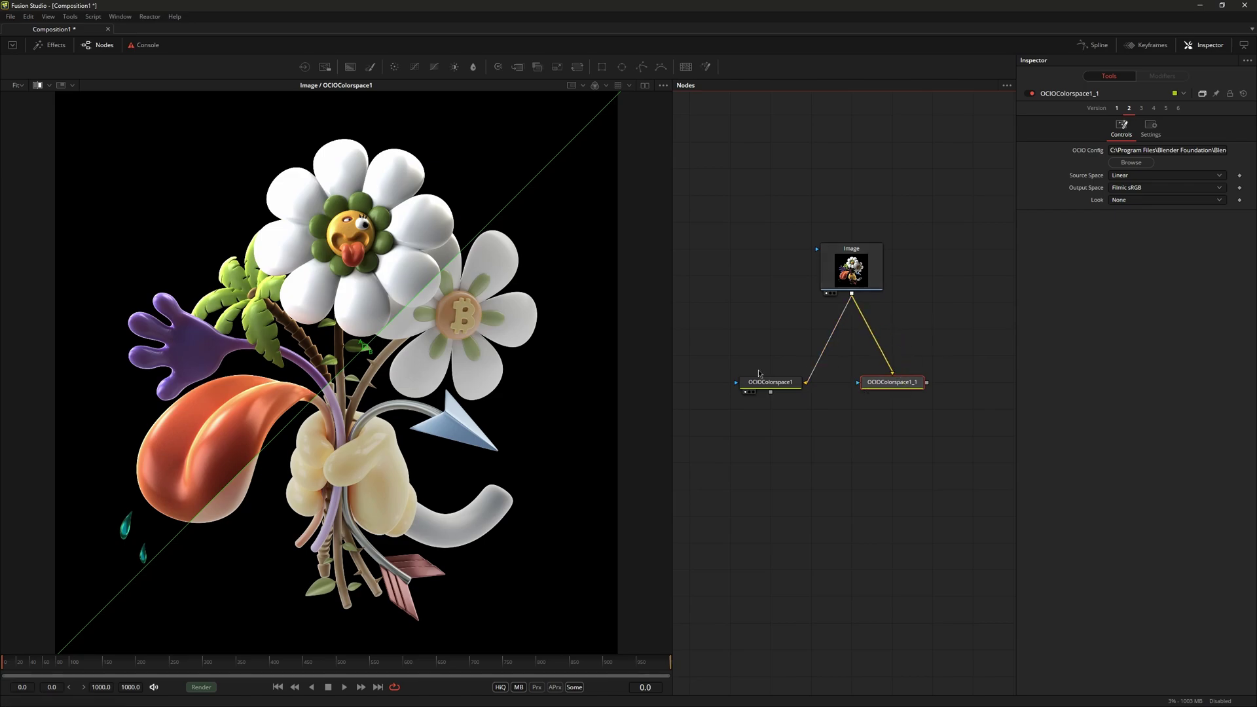
pyautogui.click(761, 382)
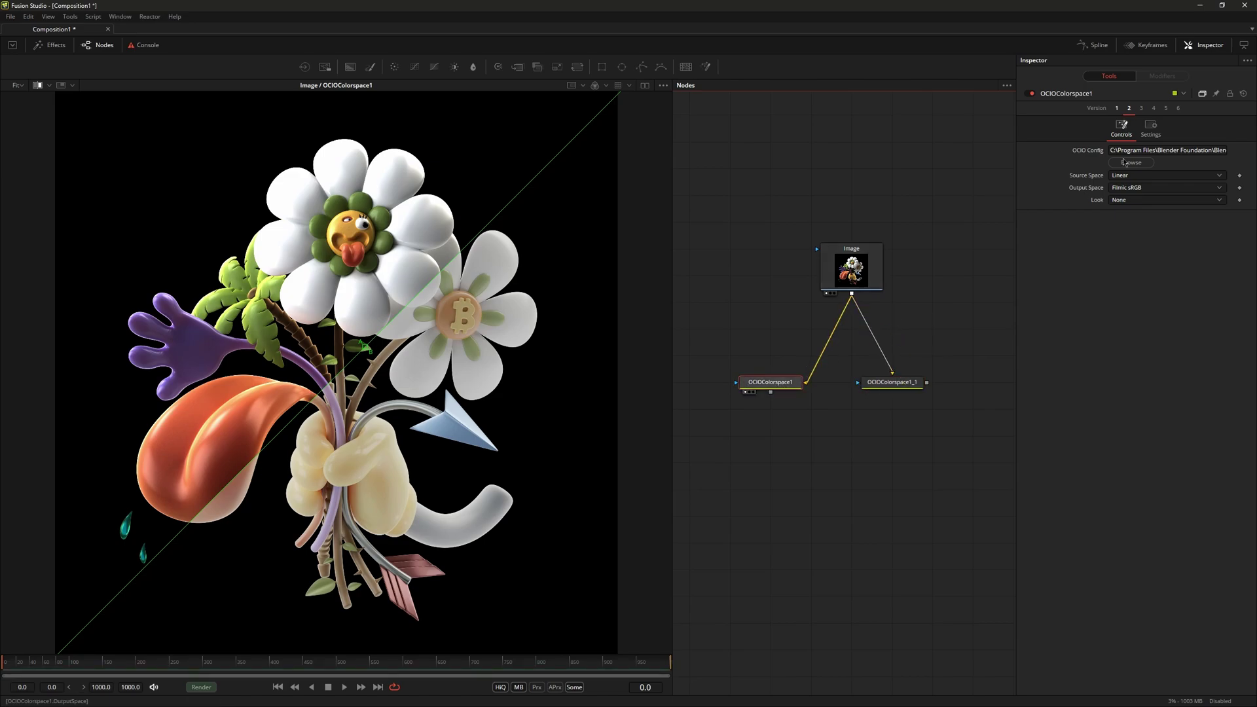
pyautogui.click(1116, 109)
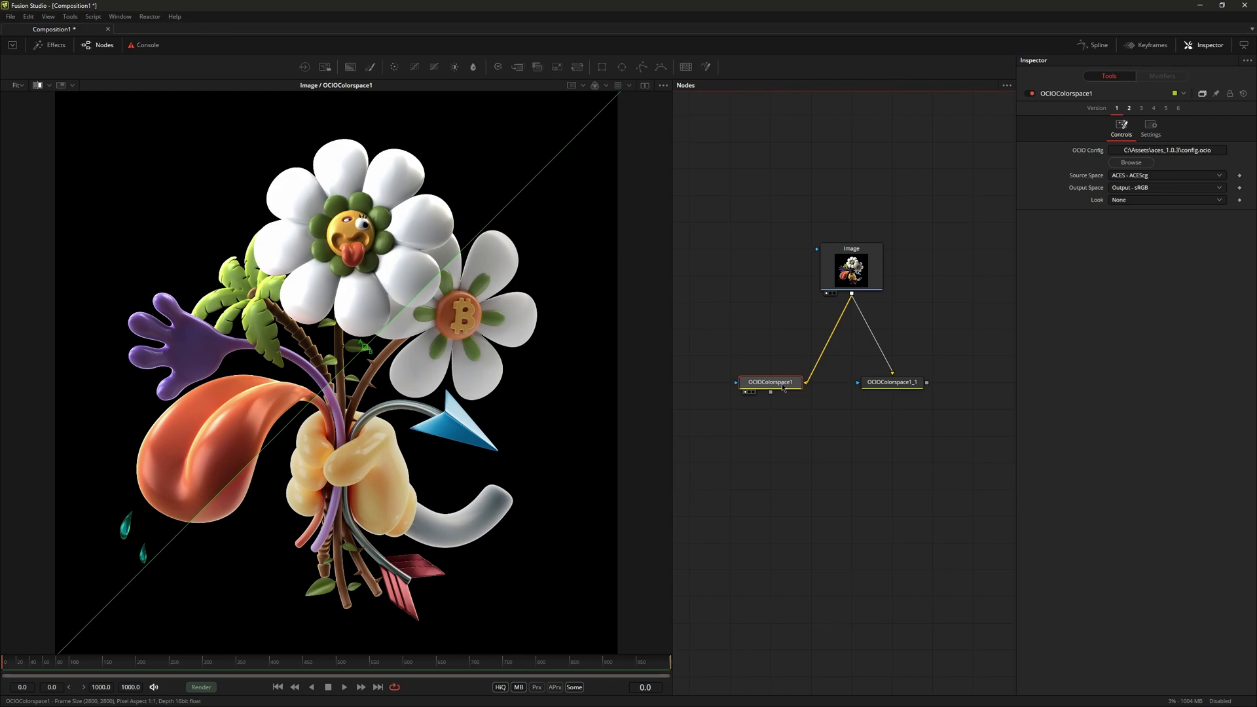
# Step: Compare OCIOColorspace1 and OCIOColorspace1_1 in the split wipe over the flowers, then turn the wipe off
pyautogui.moveTo(783, 387); pyautogui.dragTo(352, 225)
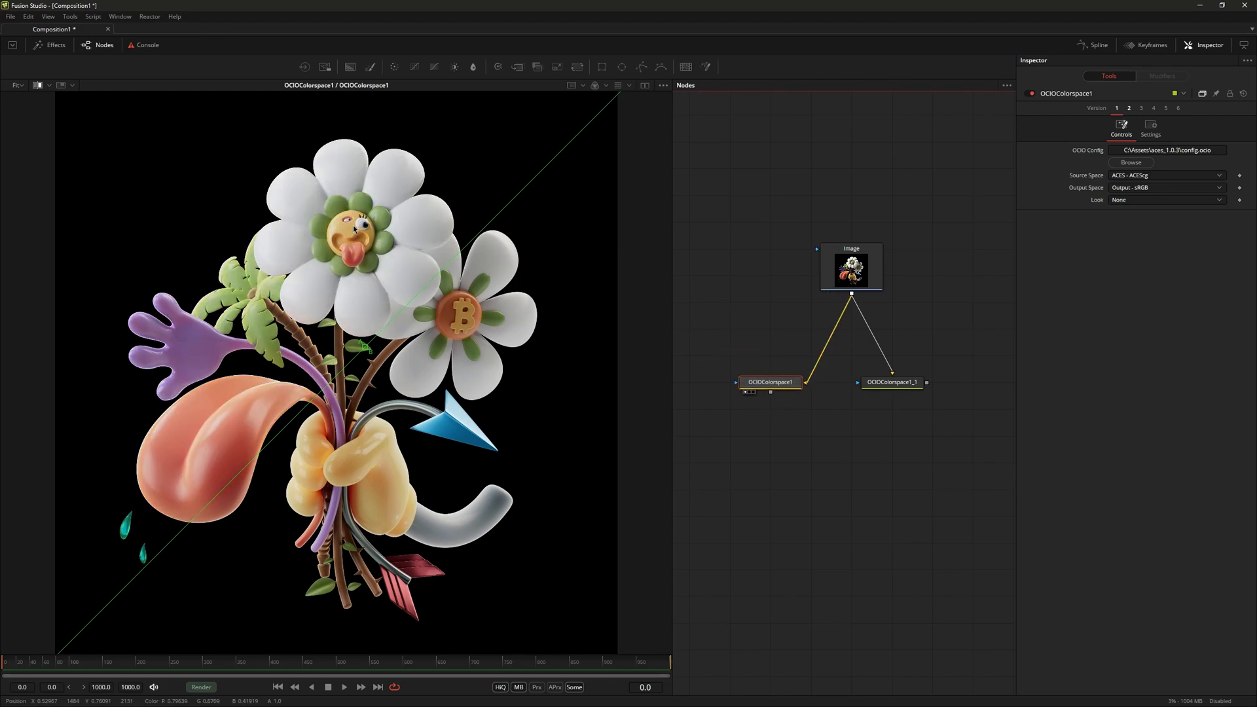
pyautogui.click(892, 382)
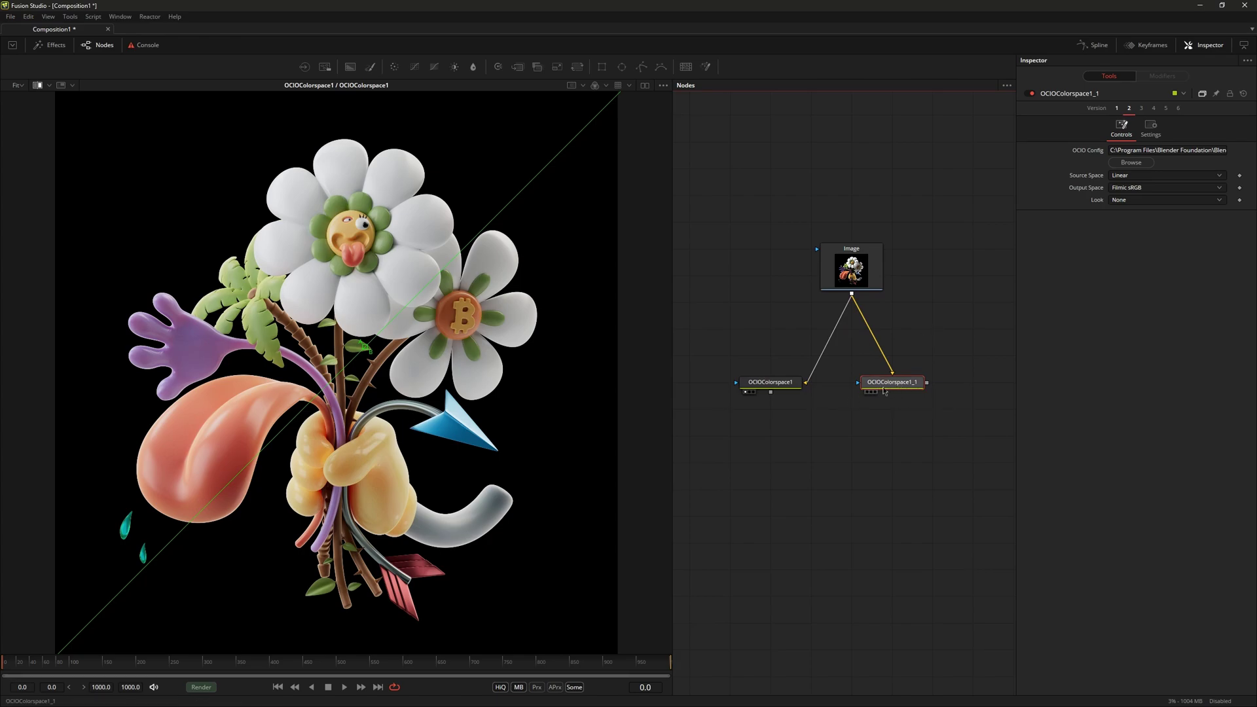
pyautogui.moveTo(469, 416); pyautogui.dragTo(465, 355)
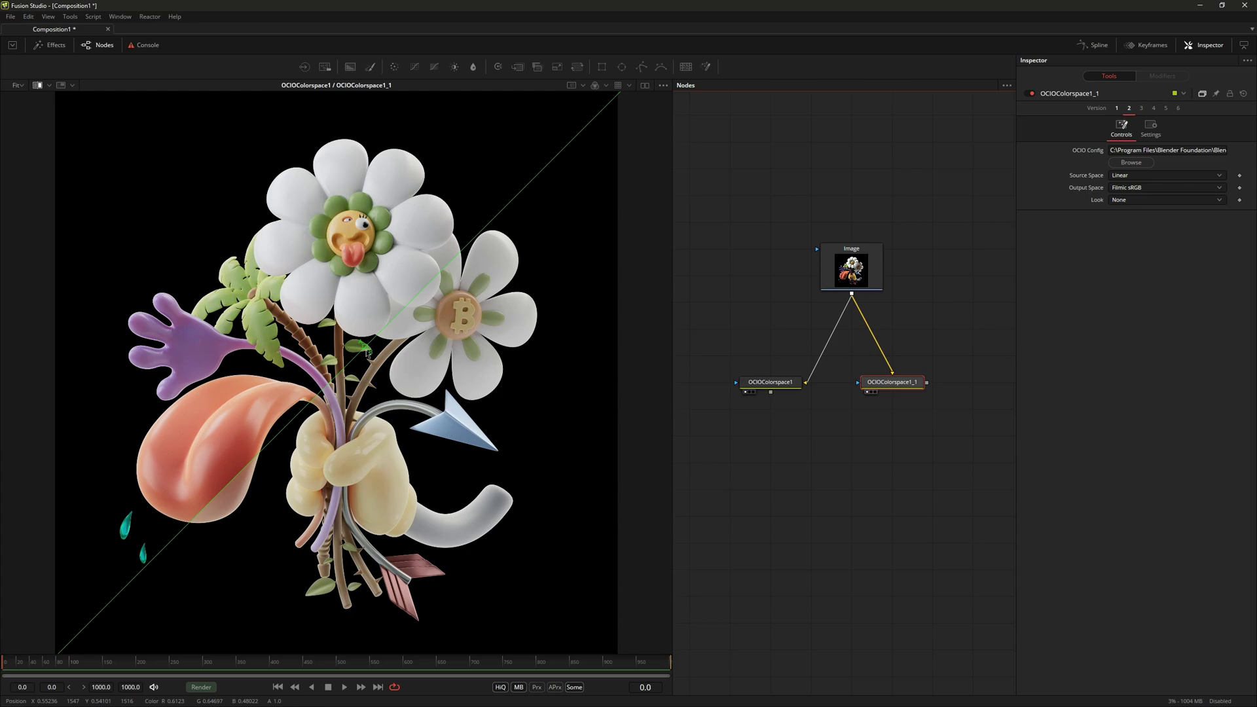
pyautogui.moveTo(369, 353); pyautogui.dragTo(336, 275)
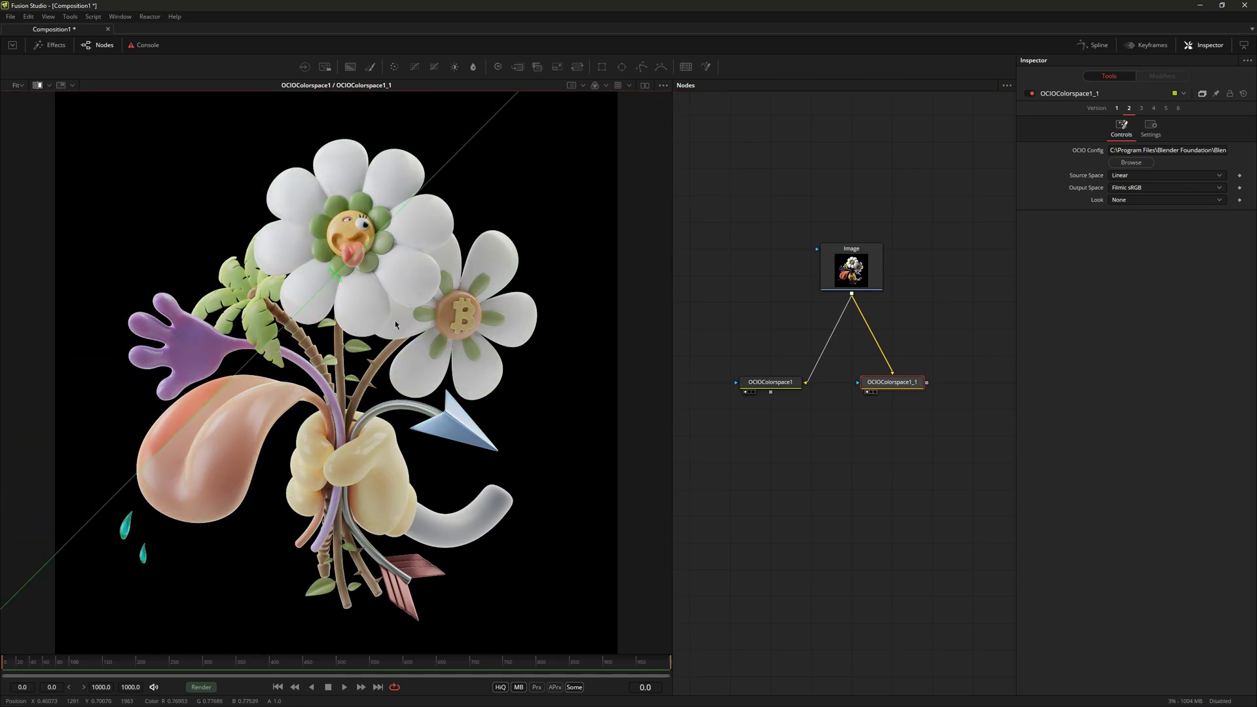
pyautogui.moveTo(394, 320)
pyautogui.mouseDown()
pyautogui.moveTo(426, 348)
pyautogui.moveTo(371, 355)
pyautogui.mouseUp()
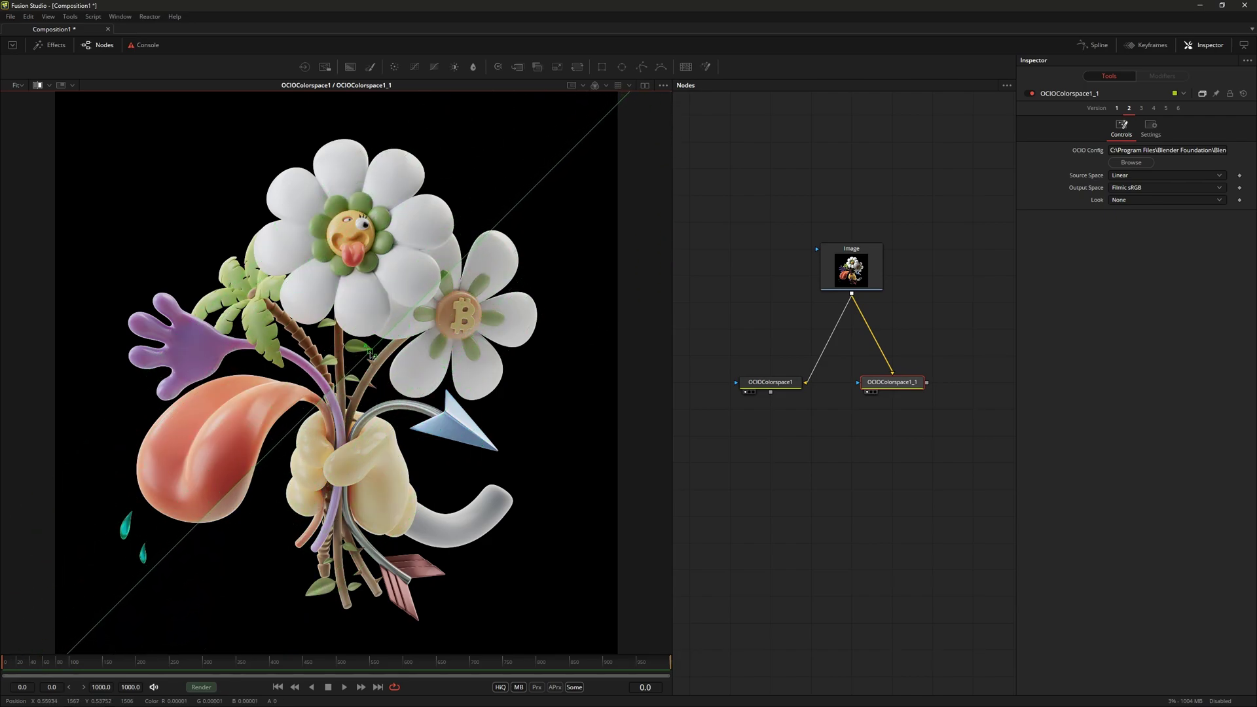
pyautogui.click(38, 86)
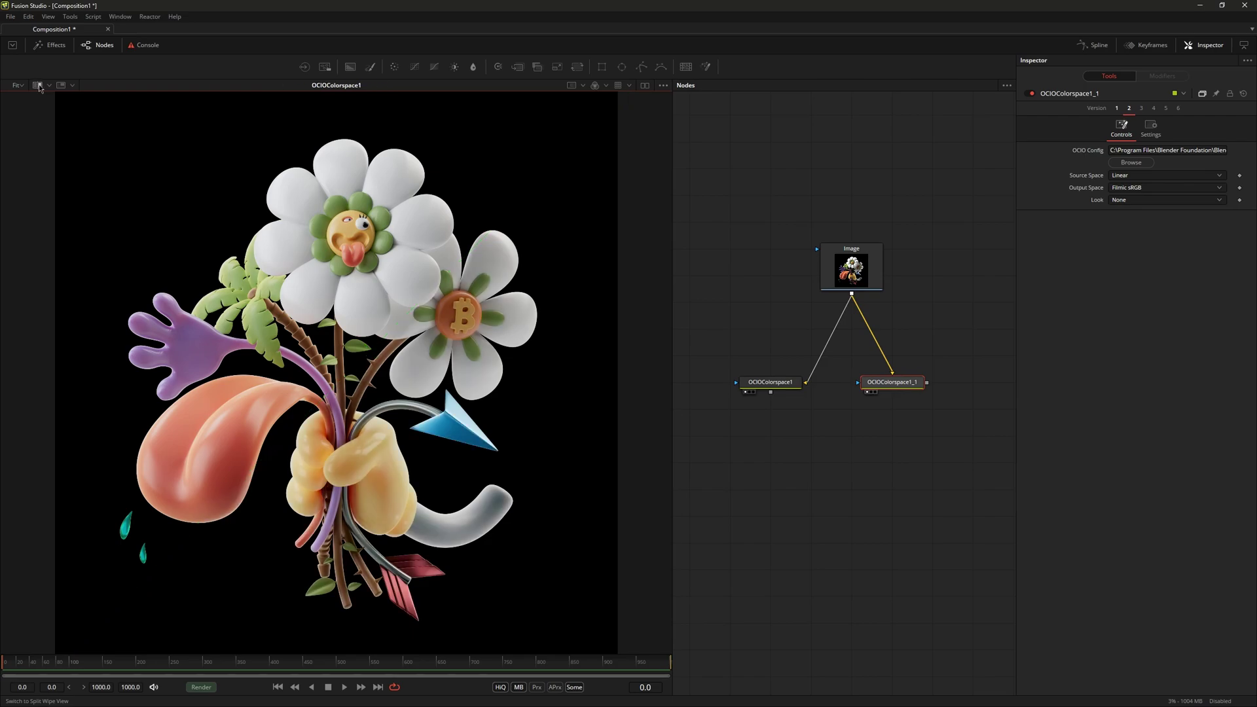
pyautogui.click(911, 387)
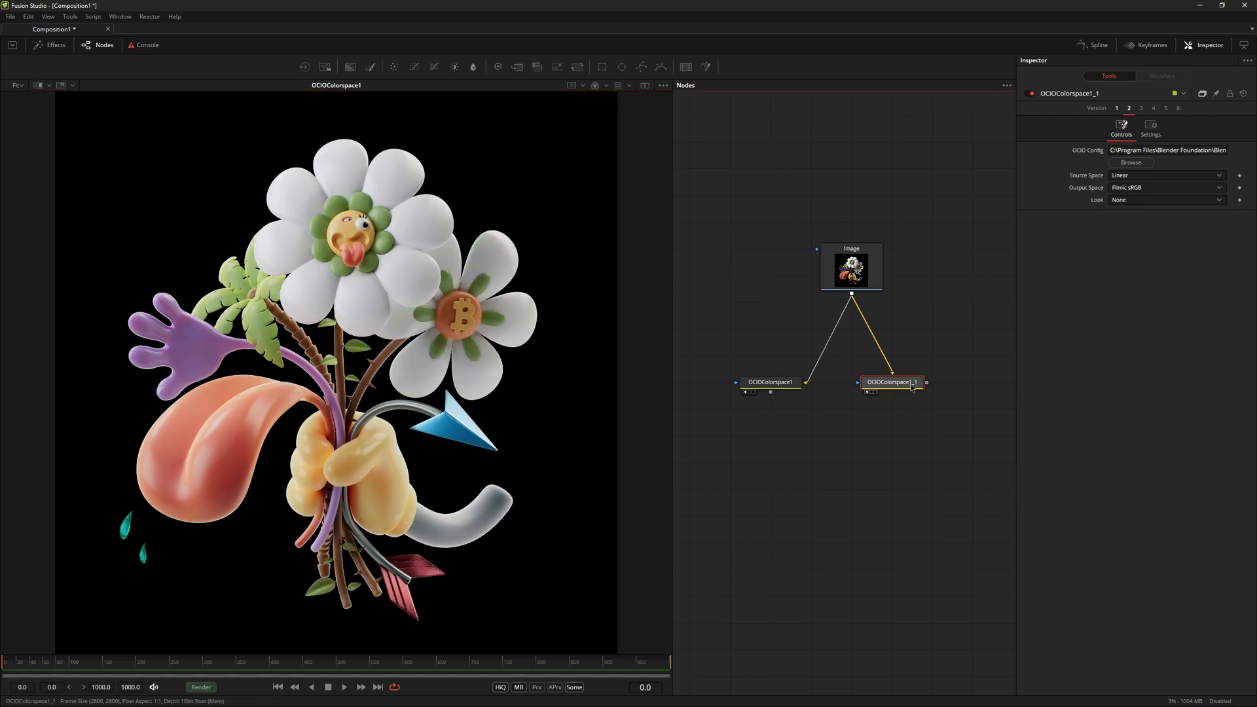
# Step: Delete OCIOColorspace1_1, move OCIOColorspace1 under Image, and rename it to OCIO with F2
pyautogui.press('Delete')
pyautogui.moveTo(784, 387); pyautogui.dragTo(865, 387)
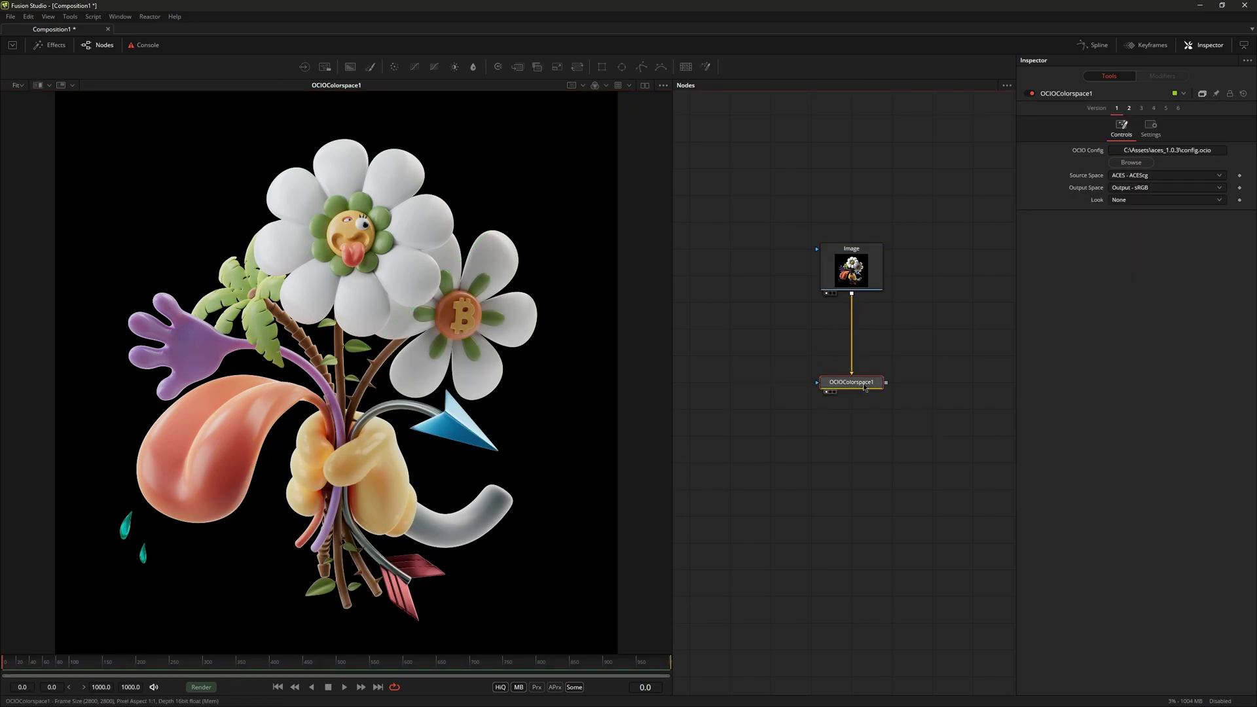
pyautogui.press('F2')
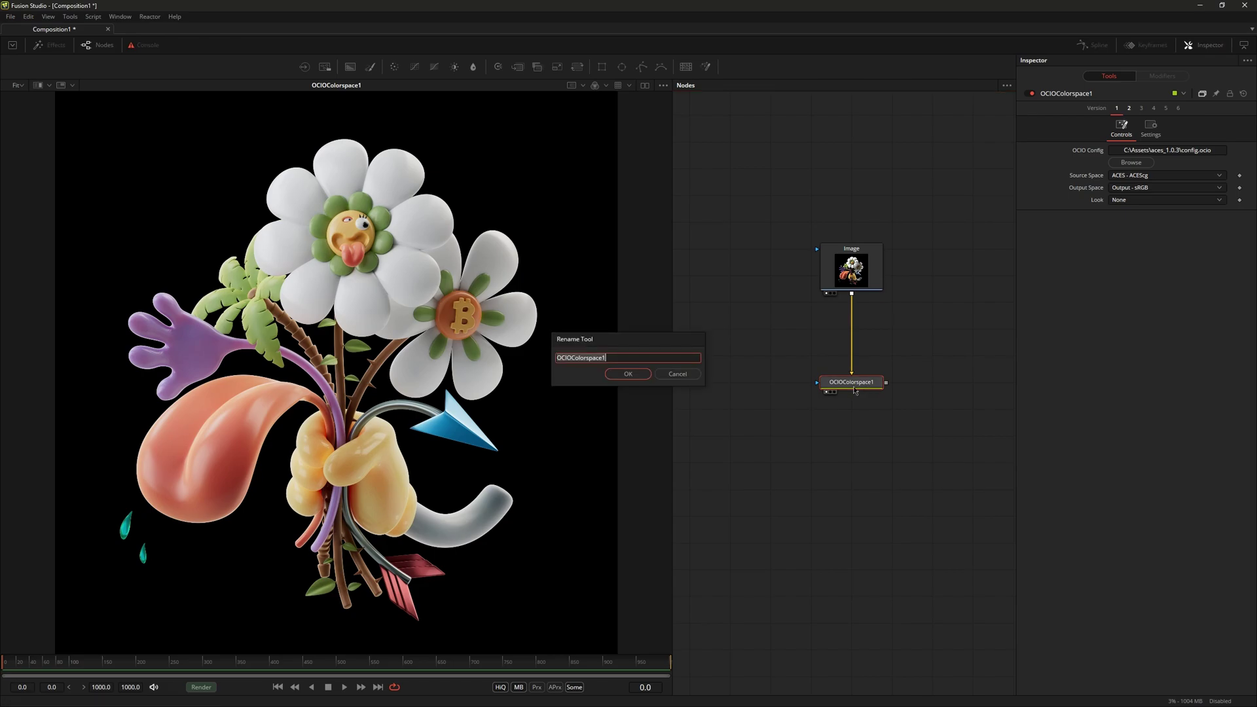
pyautogui.click(617, 359)
pyautogui.click(632, 375)
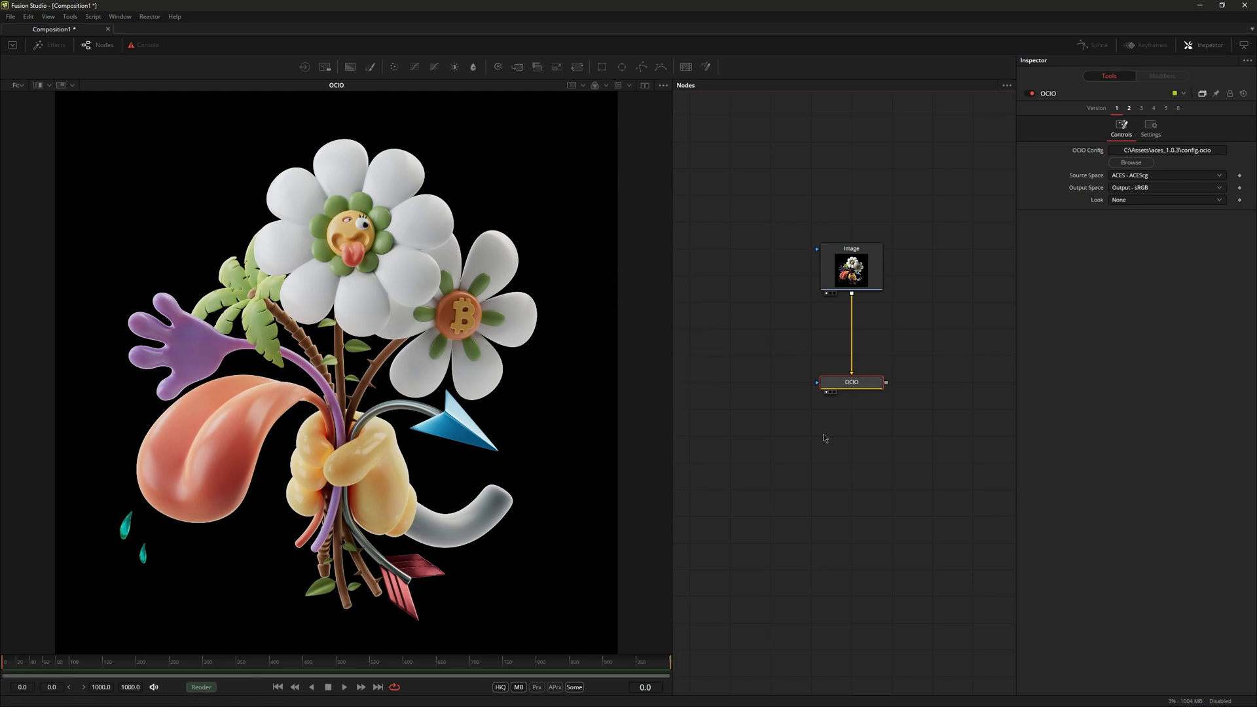
# Step: Toggle the OCIO node between version 2 Filmic and version 1 ACES, ending on version 1, and open its context menu
pyautogui.click(1130, 110)
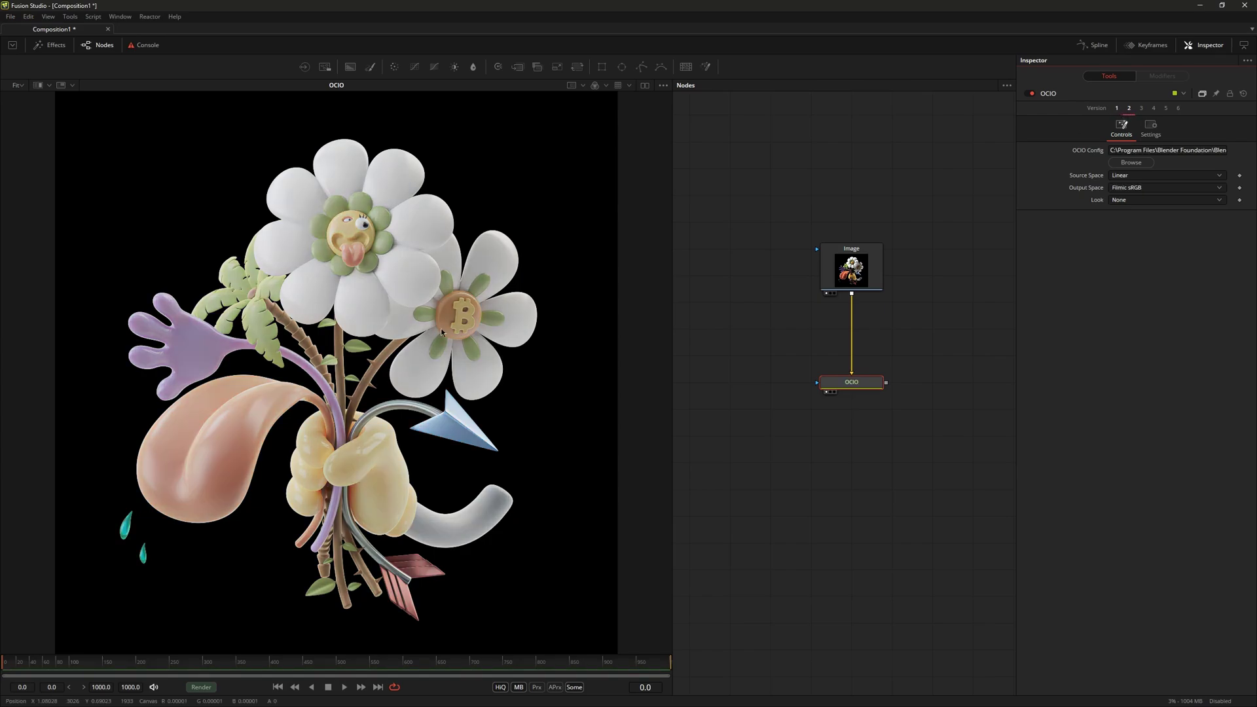
pyautogui.moveTo(143, 187); pyautogui.dragTo(528, 536)
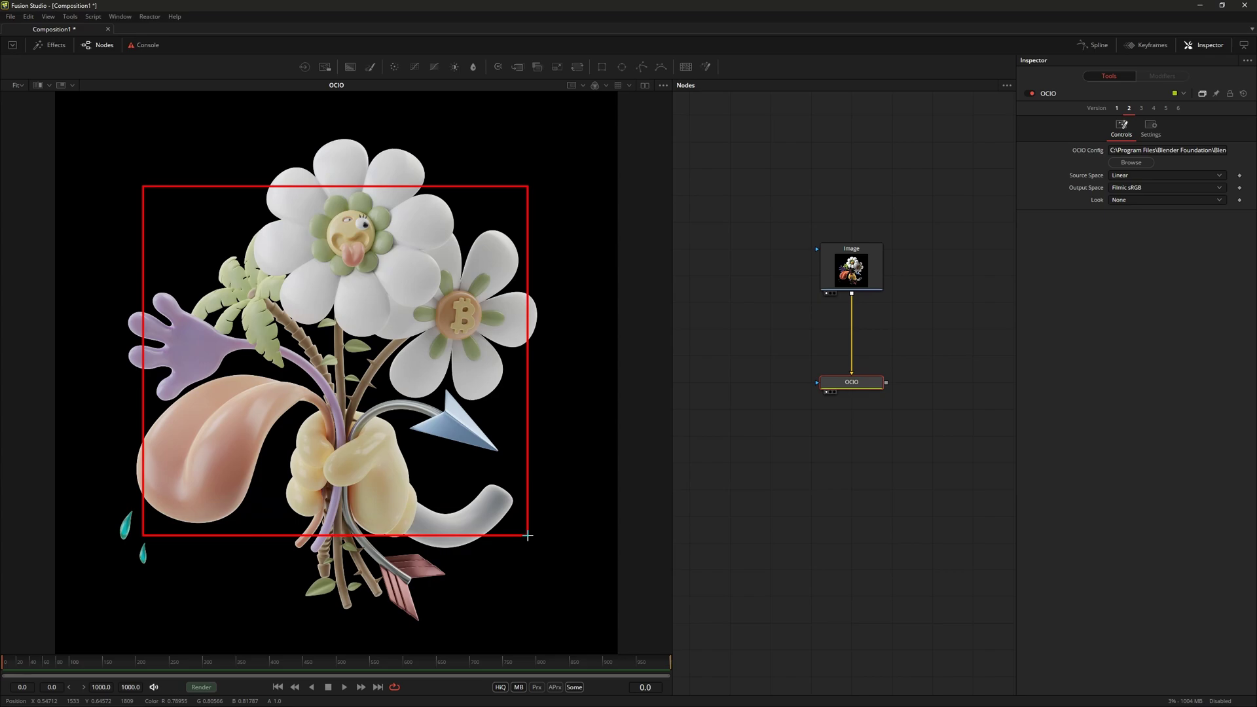
pyautogui.click(1117, 109)
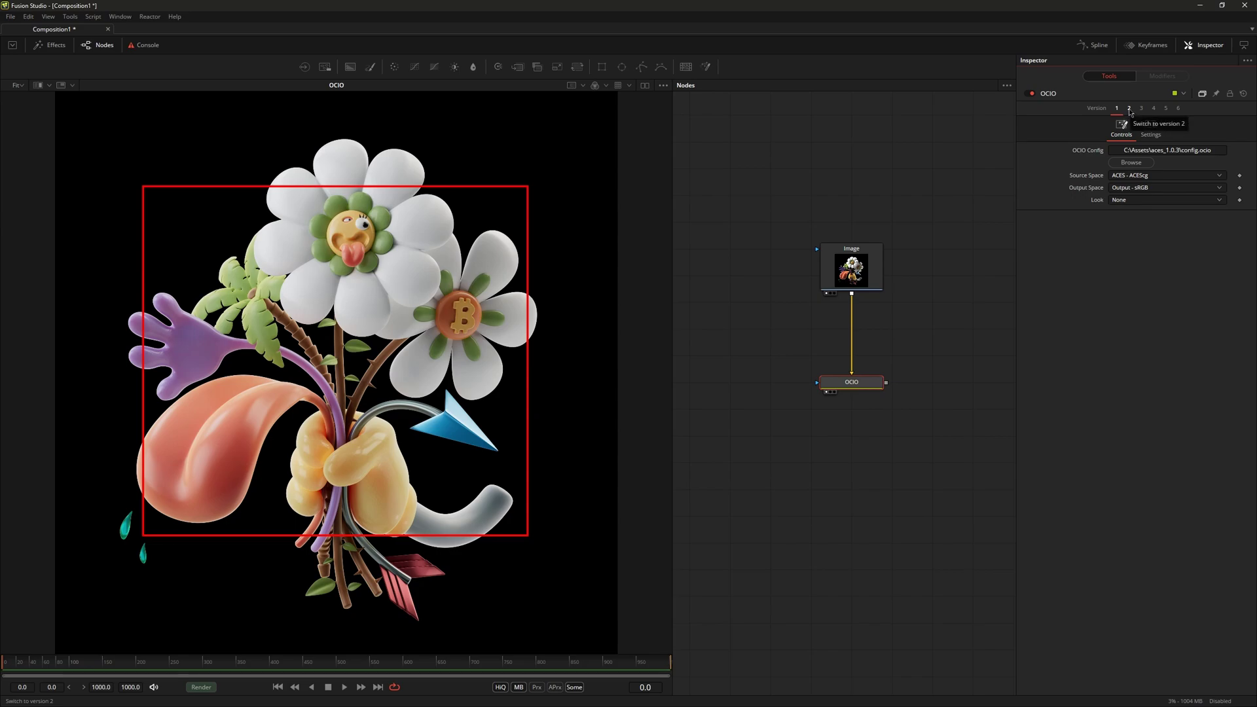
pyautogui.click(1130, 109)
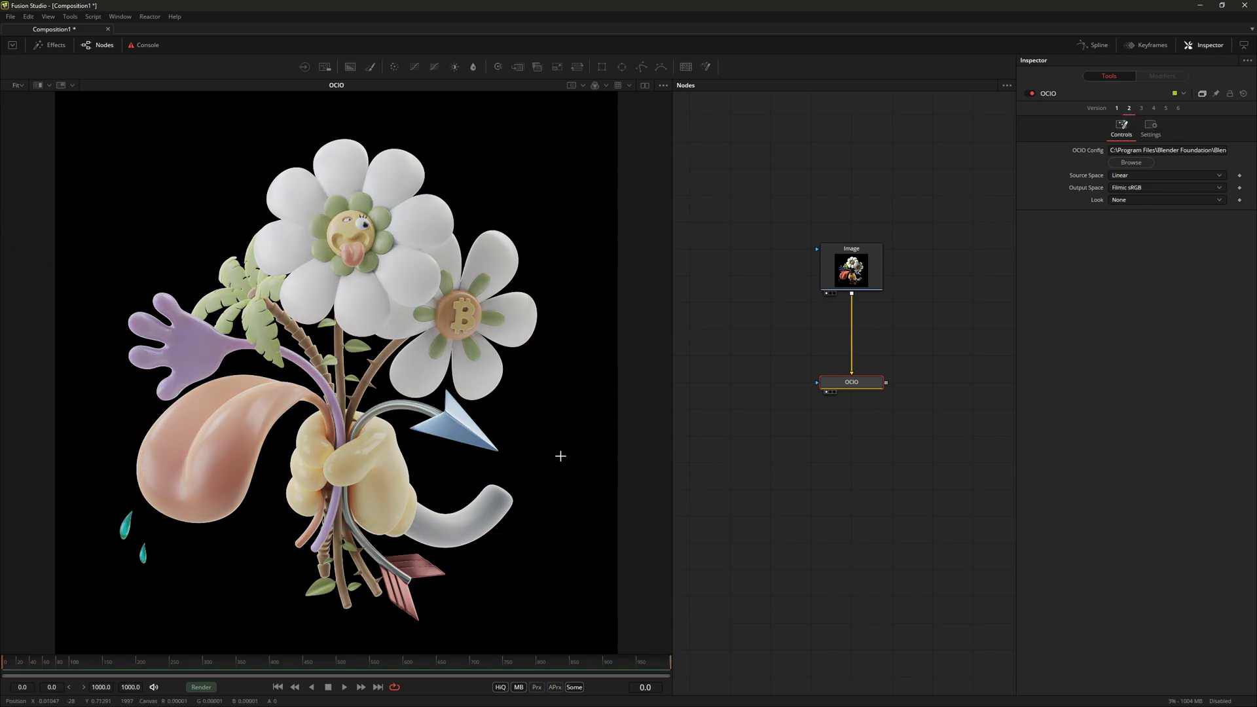
pyautogui.click(1117, 109)
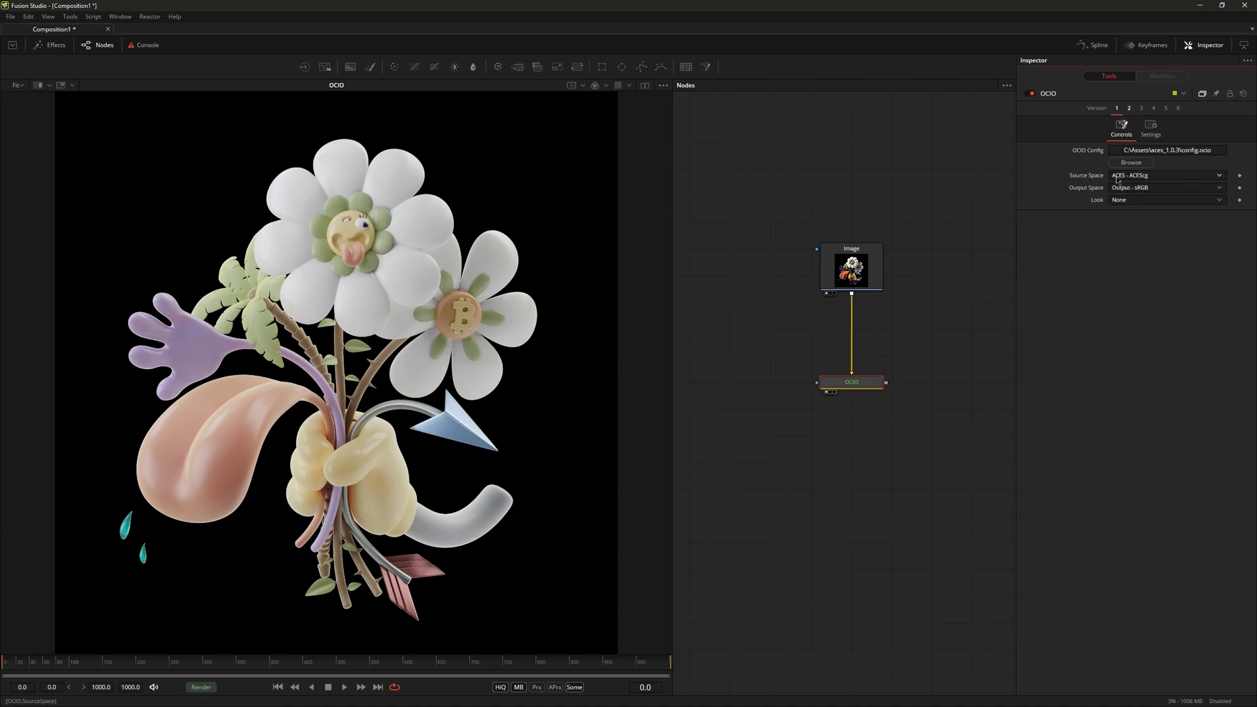
pyautogui.click(862, 390)
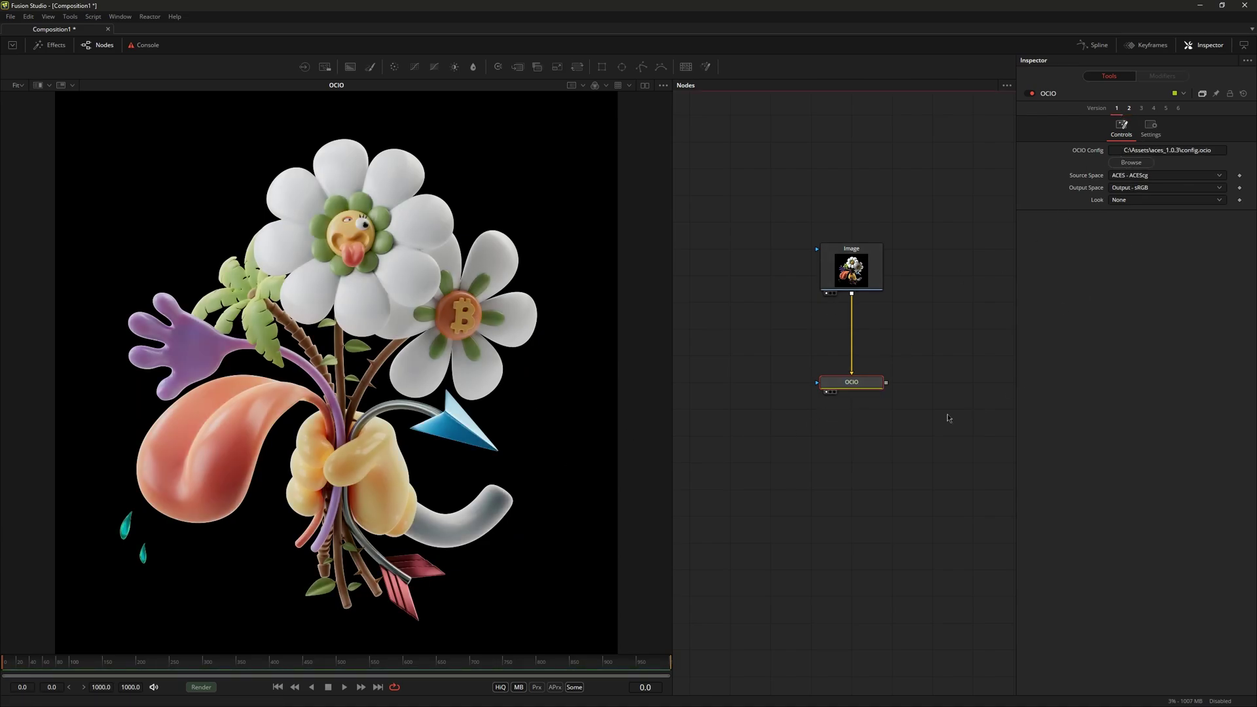
pyautogui.rightClick(860, 385)
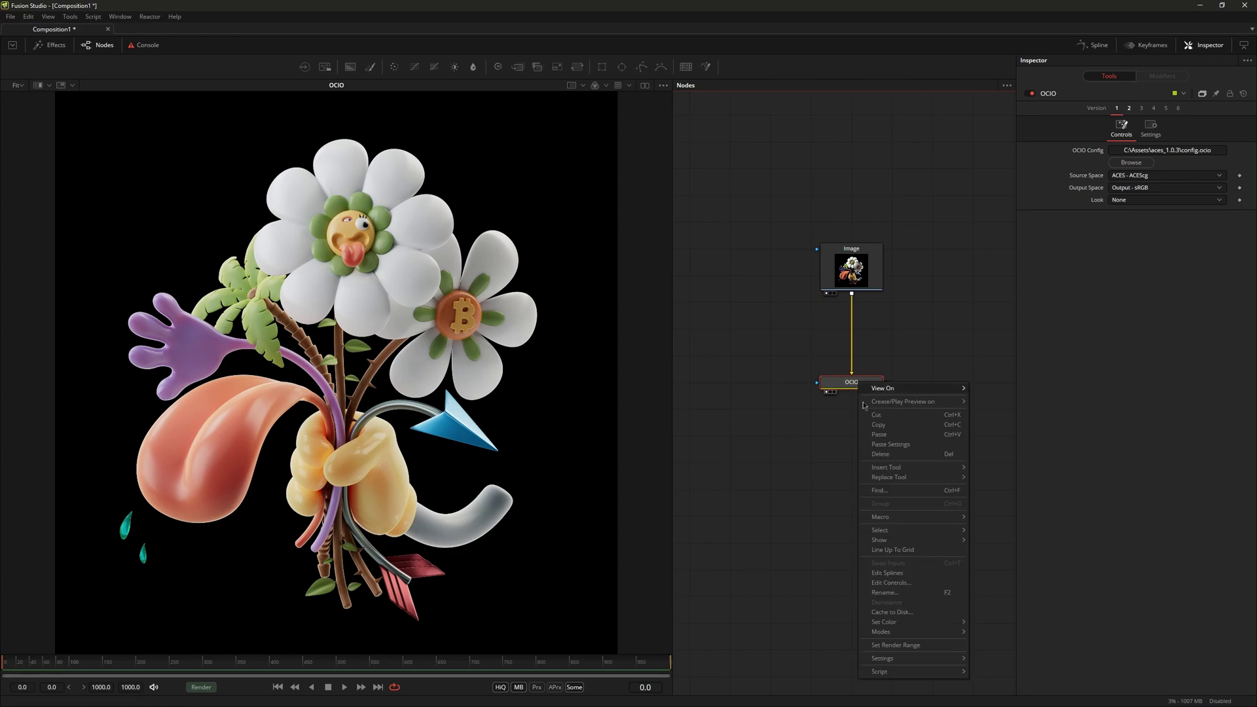
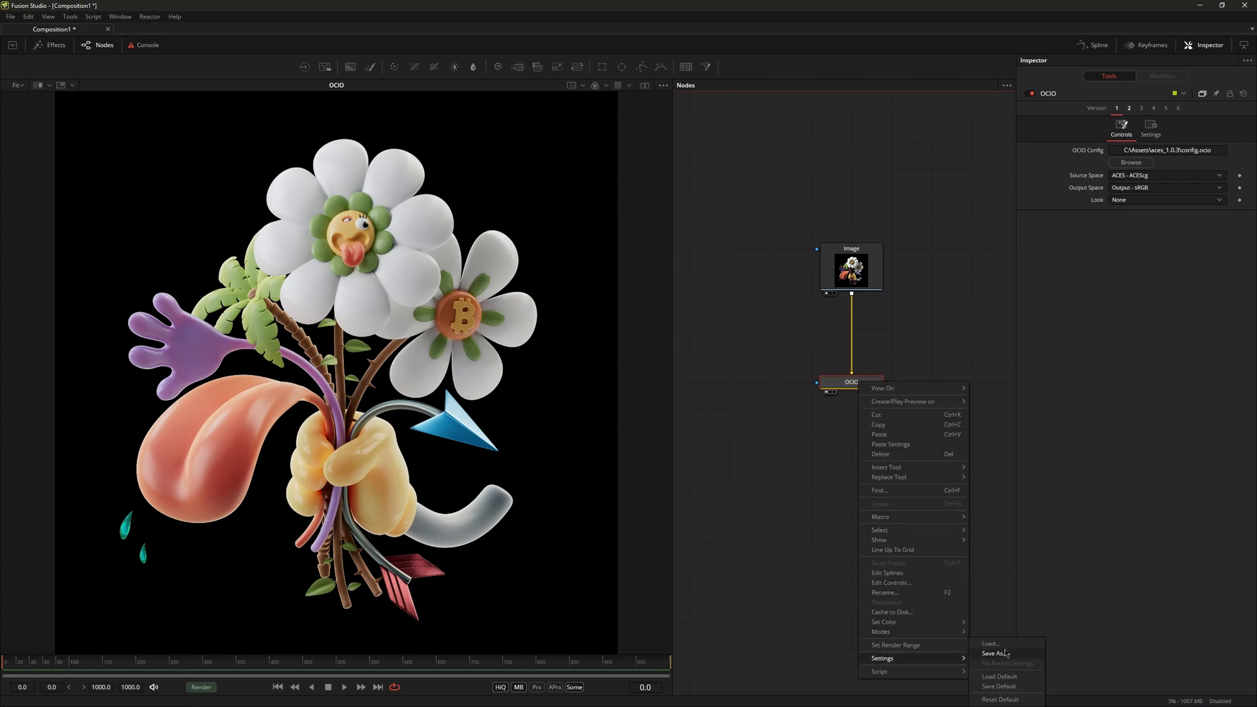
# Step: Save the OCIO node's ACEScg to Output - sRGB setup as default, then add an OCIO Colorspace node
pyautogui.click(1007, 687)
pyautogui.rightClick(766, 442)
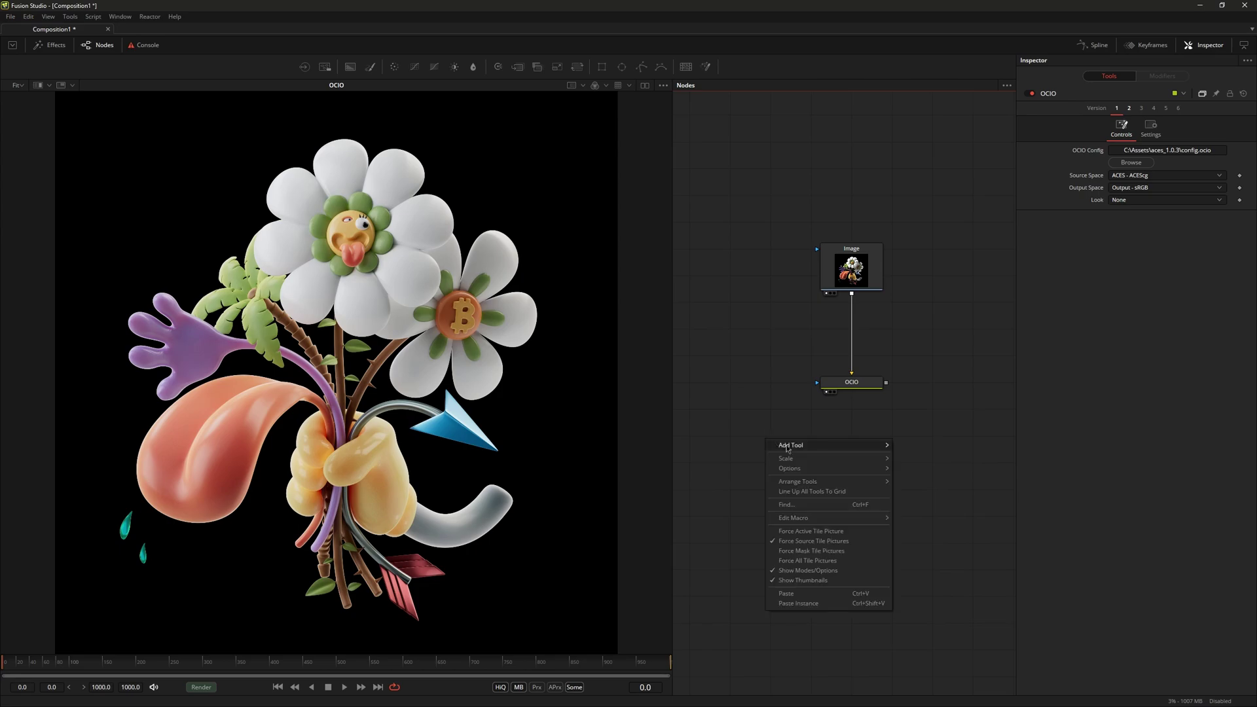
pyautogui.moveTo(798, 449)
pyautogui.moveTo(932, 465)
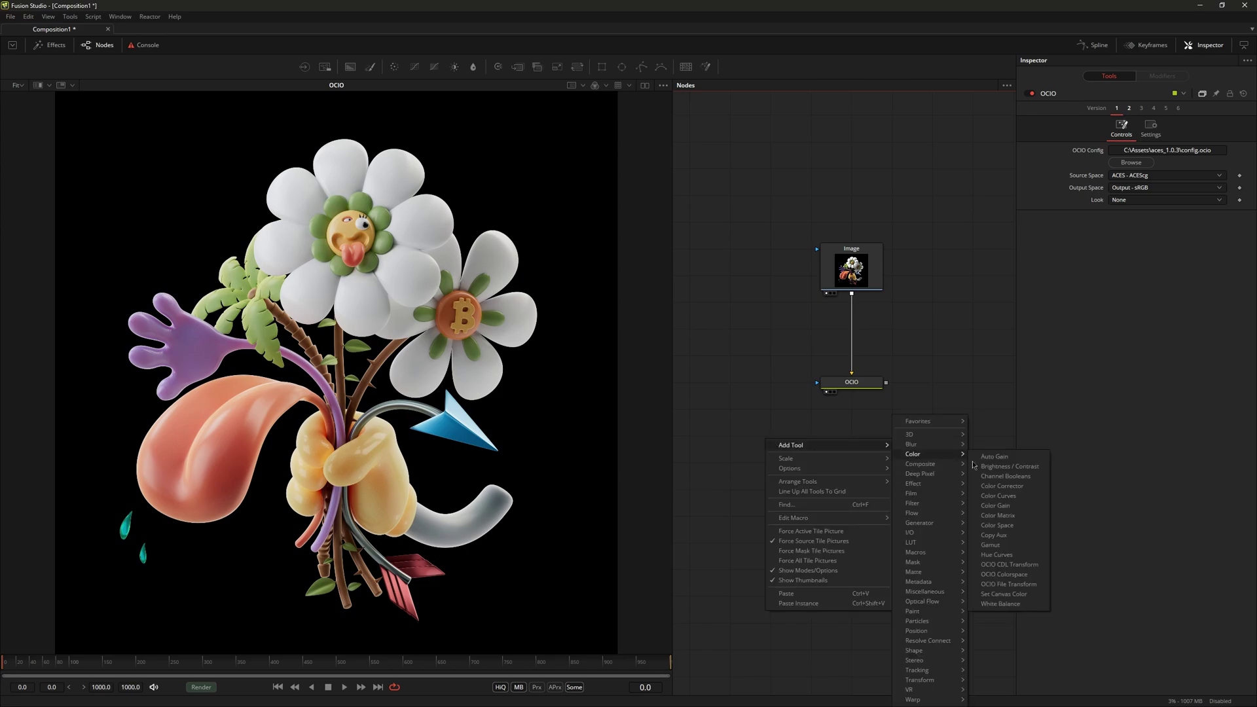
pyautogui.click(1021, 577)
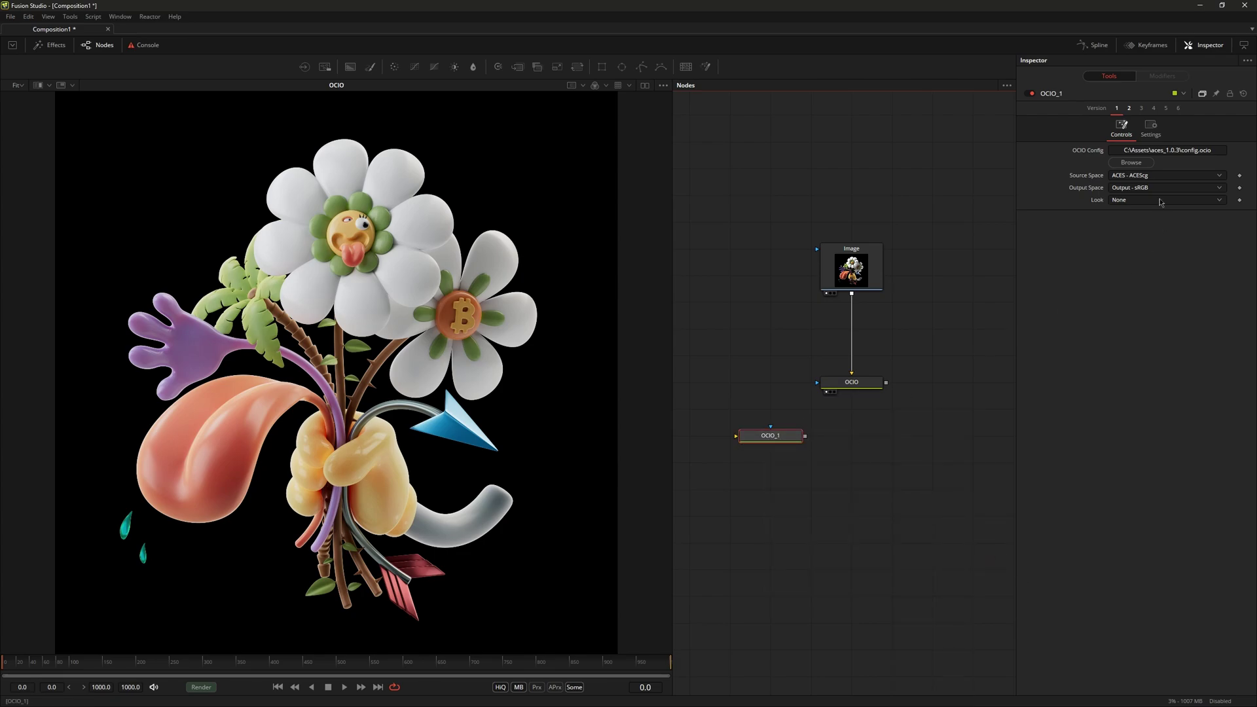
# Step: Toggle OCIO_1 between Version 1 and 2, ending on the ACES settings
pyautogui.click(1129, 108)
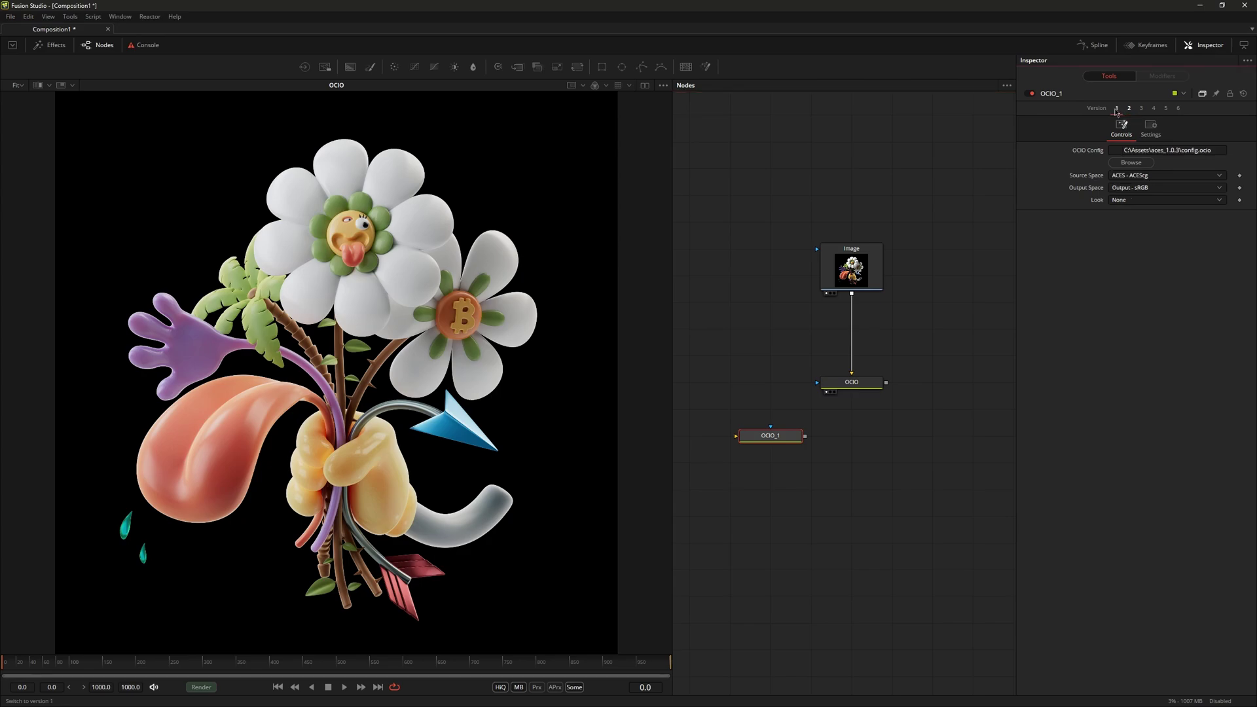
pyautogui.click(1119, 109)
pyautogui.click(1119, 109)
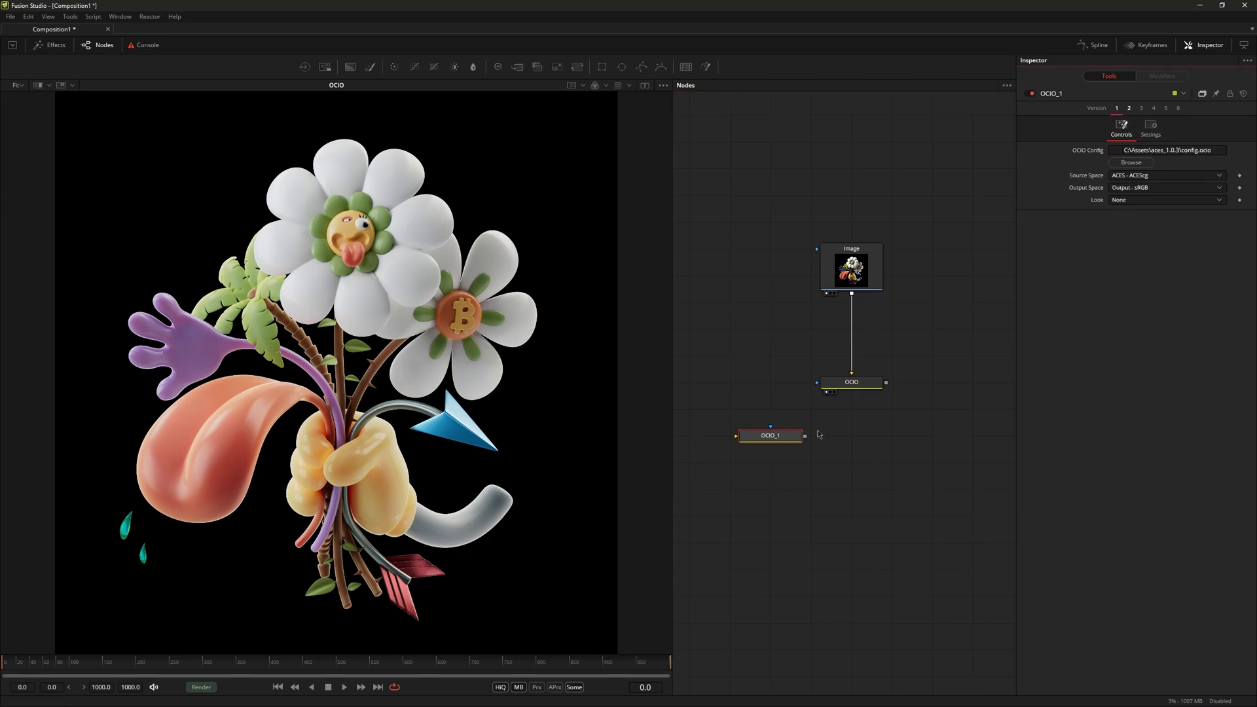
# Step: Glance at OCIO_1's Settings menu, then select and delete the OCIO_1 node
pyautogui.rightClick(783, 438)
pyautogui.moveTo(827, 418)
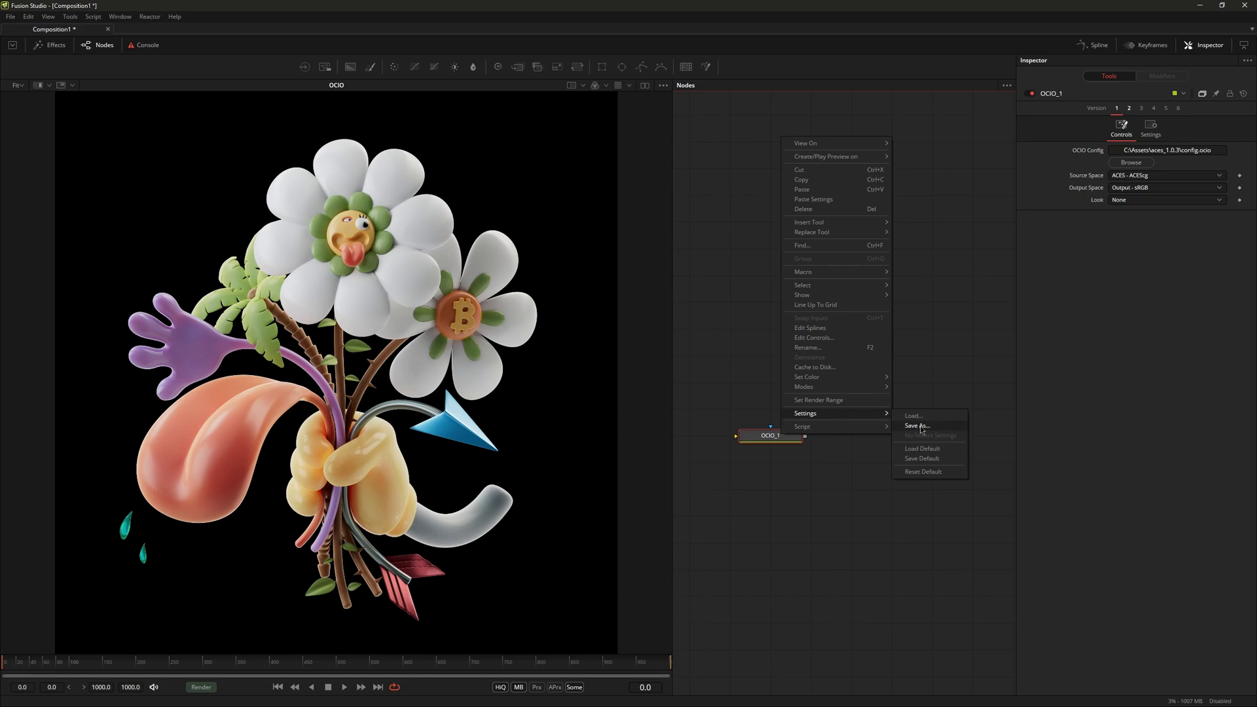
pyautogui.click(847, 472)
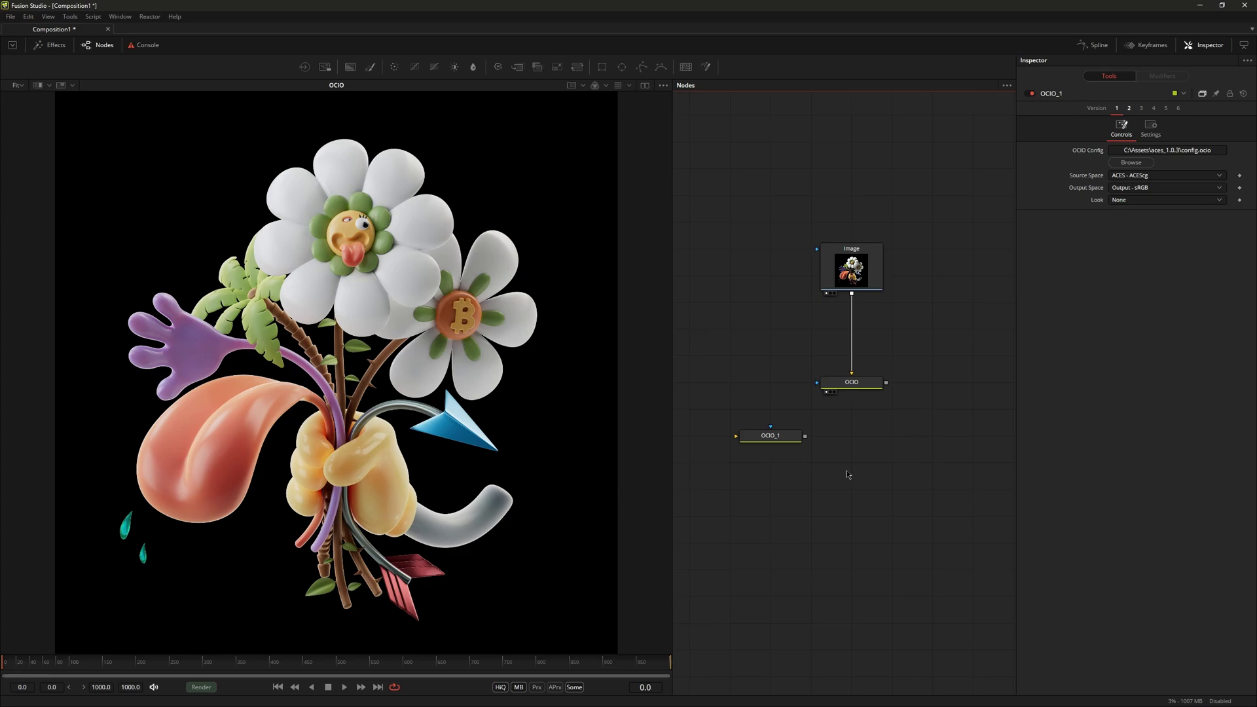
pyautogui.click(750, 437)
pyautogui.press('Delete')
pyautogui.click(861, 384)
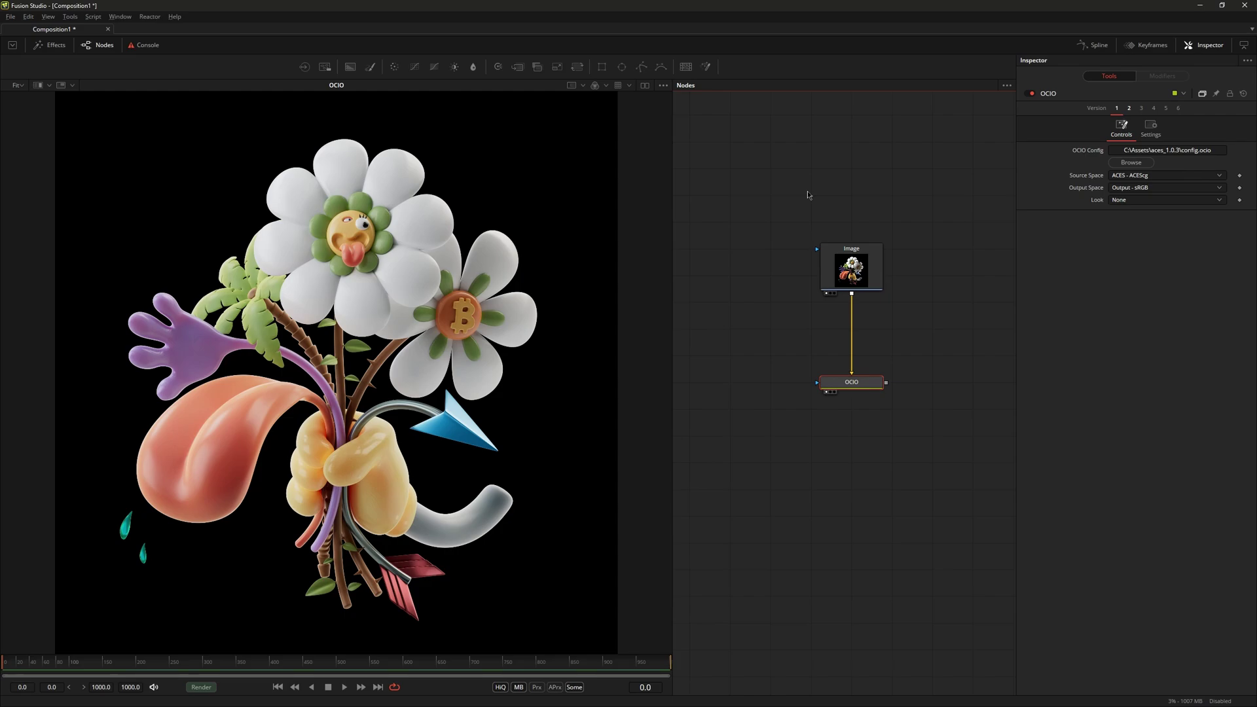
# Step: Move the OCIO tool icon to the toolbar's right end and drag a new OCIO node into the graph
pyautogui.moveTo(845, 208); pyautogui.dragTo(622, 74)
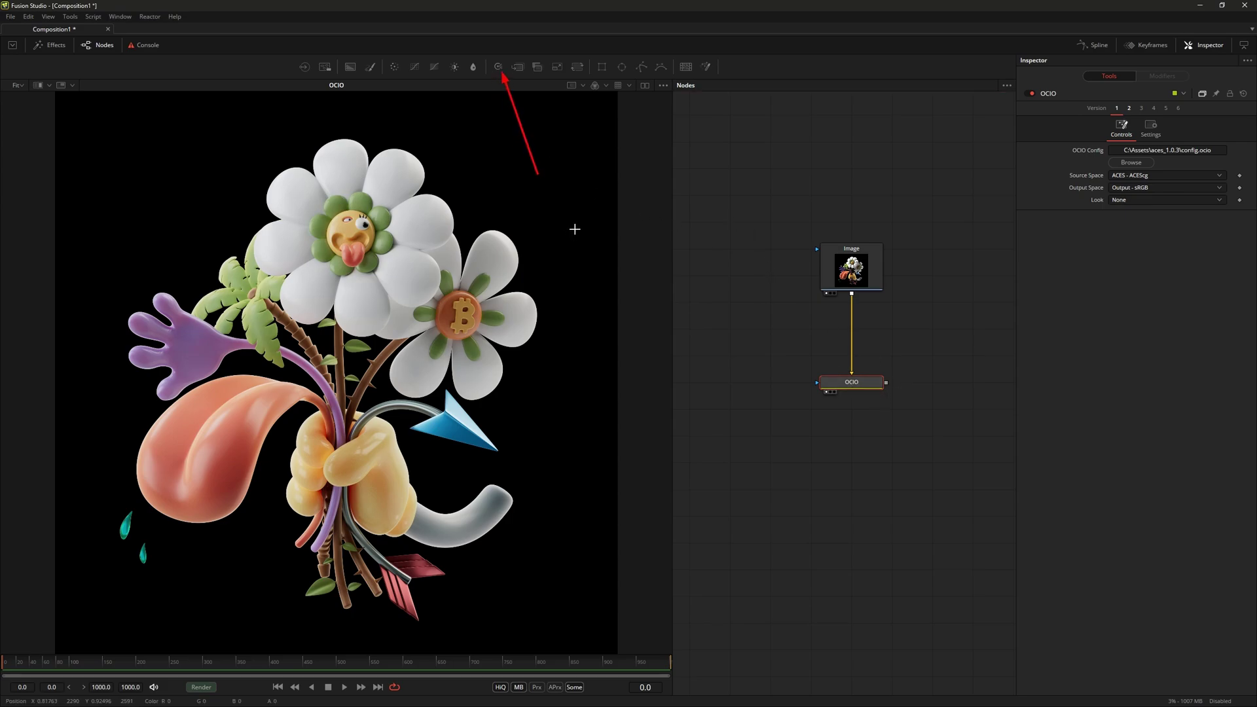
pyautogui.click(853, 389)
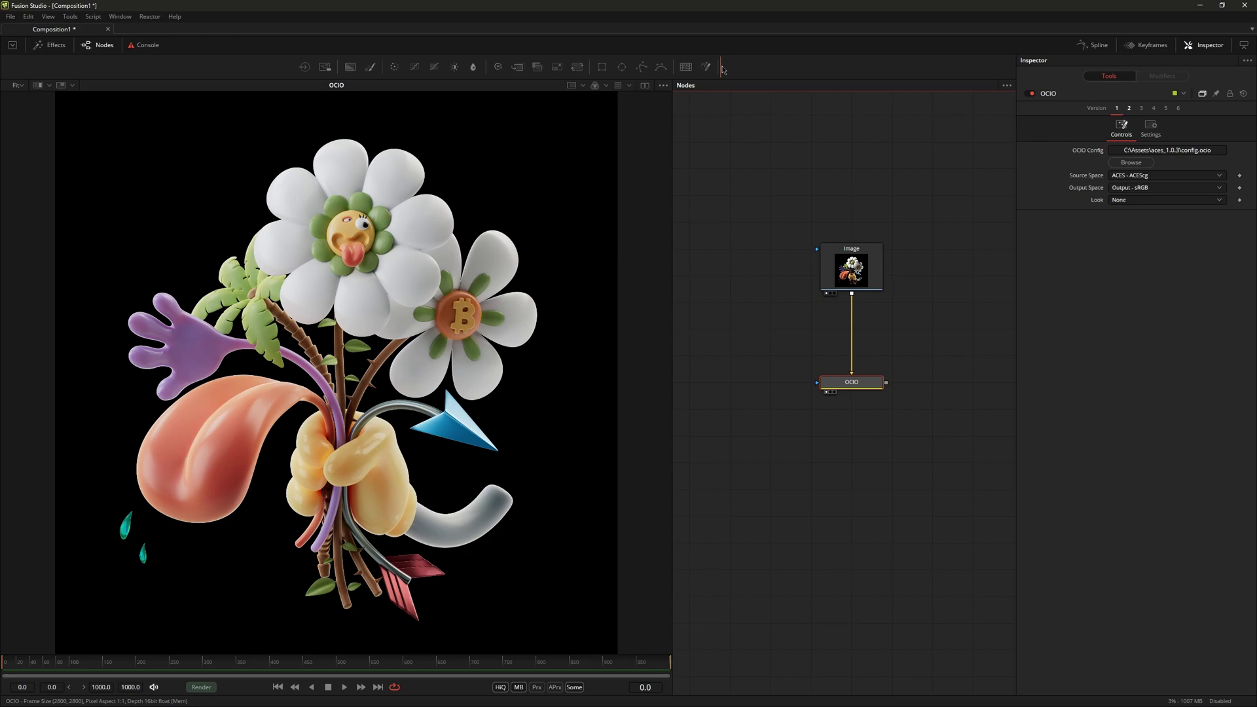
pyautogui.moveTo(745, 69); pyautogui.dragTo(729, 70)
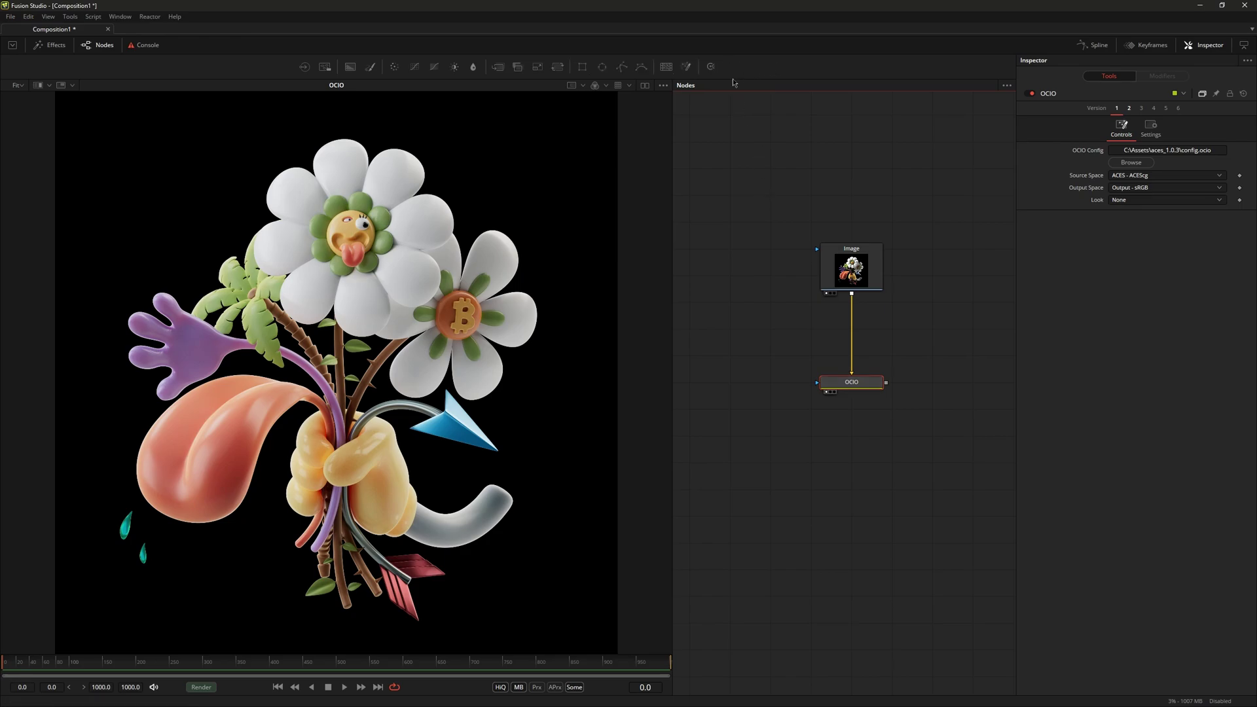
pyautogui.moveTo(713, 69)
pyautogui.mouseDown()
pyautogui.moveTo(747, 265)
pyautogui.moveTo(732, 332)
pyautogui.mouseUp()
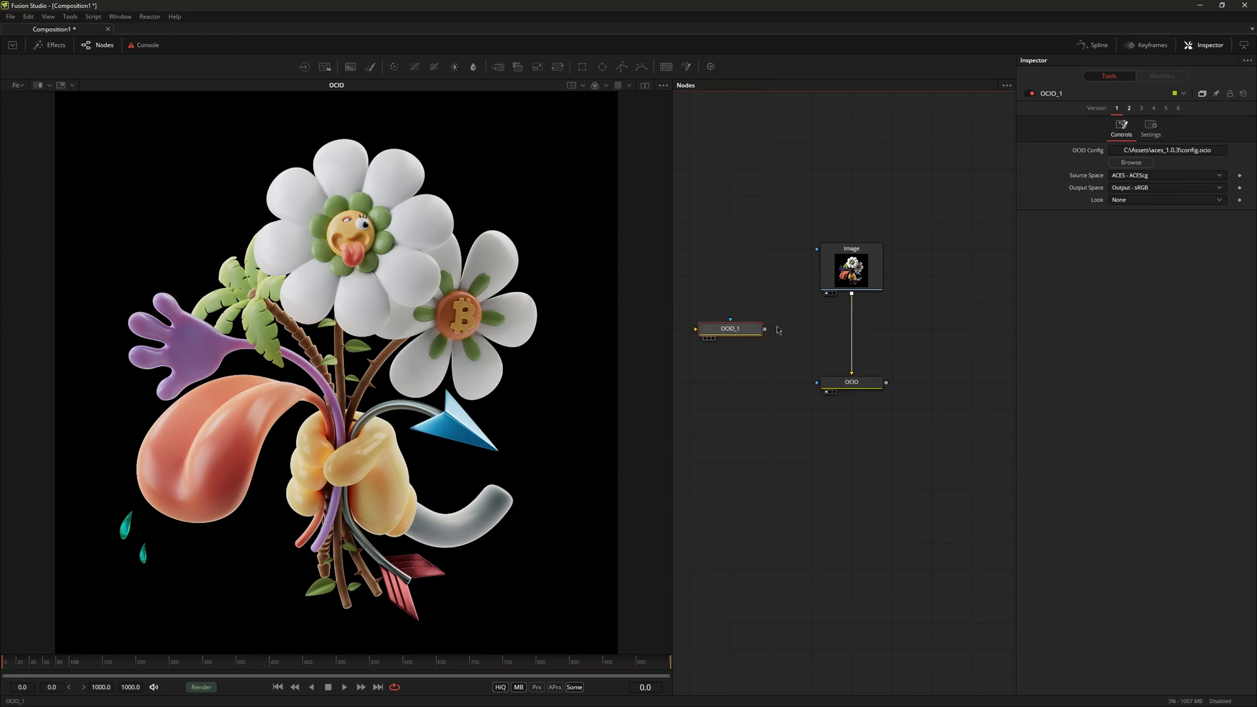
# Step: Compare OCIO_1's Version 1/2 (ACES vs Blender Filmic), keep the ACES version, then select the original OCIO node
pyautogui.click(1120, 109)
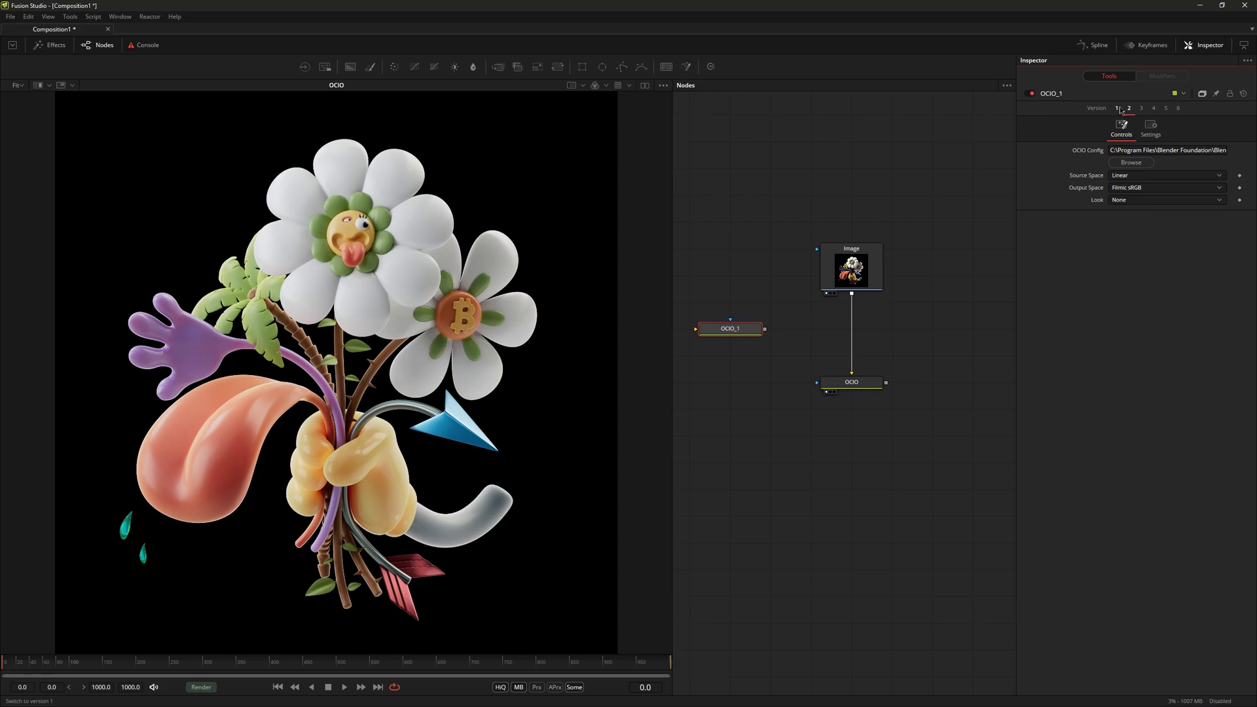
pyautogui.click(1118, 110)
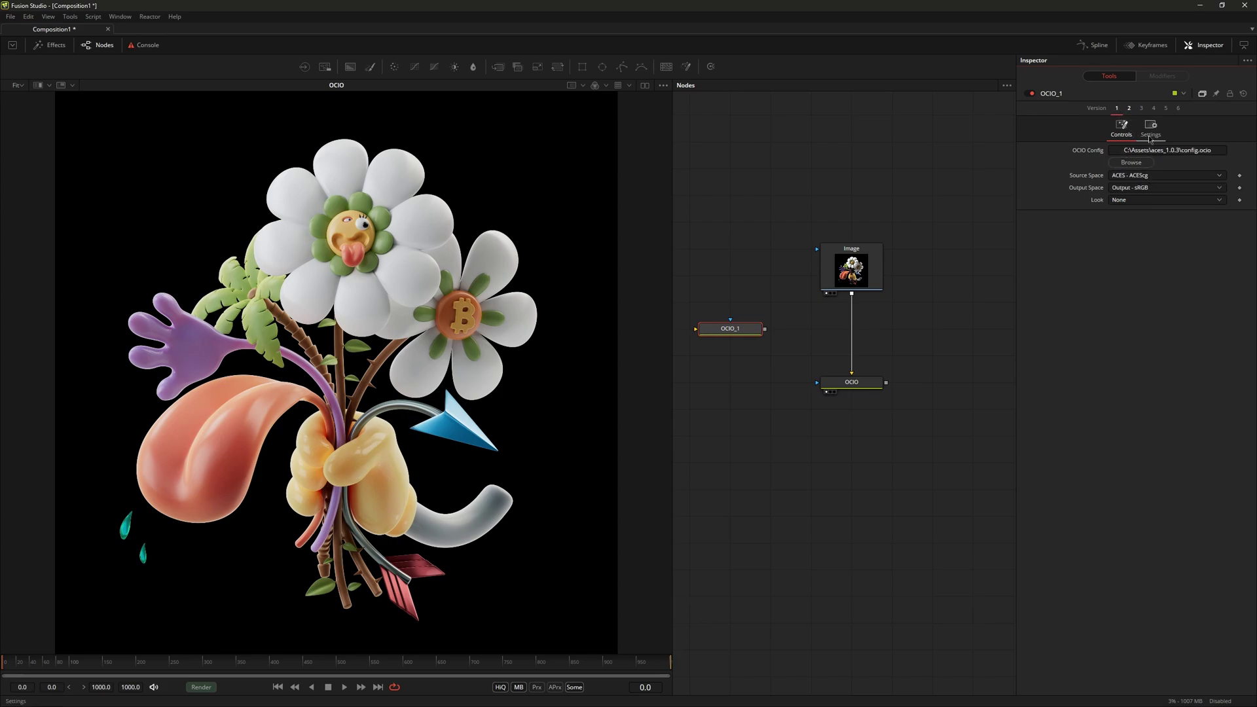
pyautogui.click(1127, 110)
pyautogui.click(1120, 112)
pyautogui.click(861, 388)
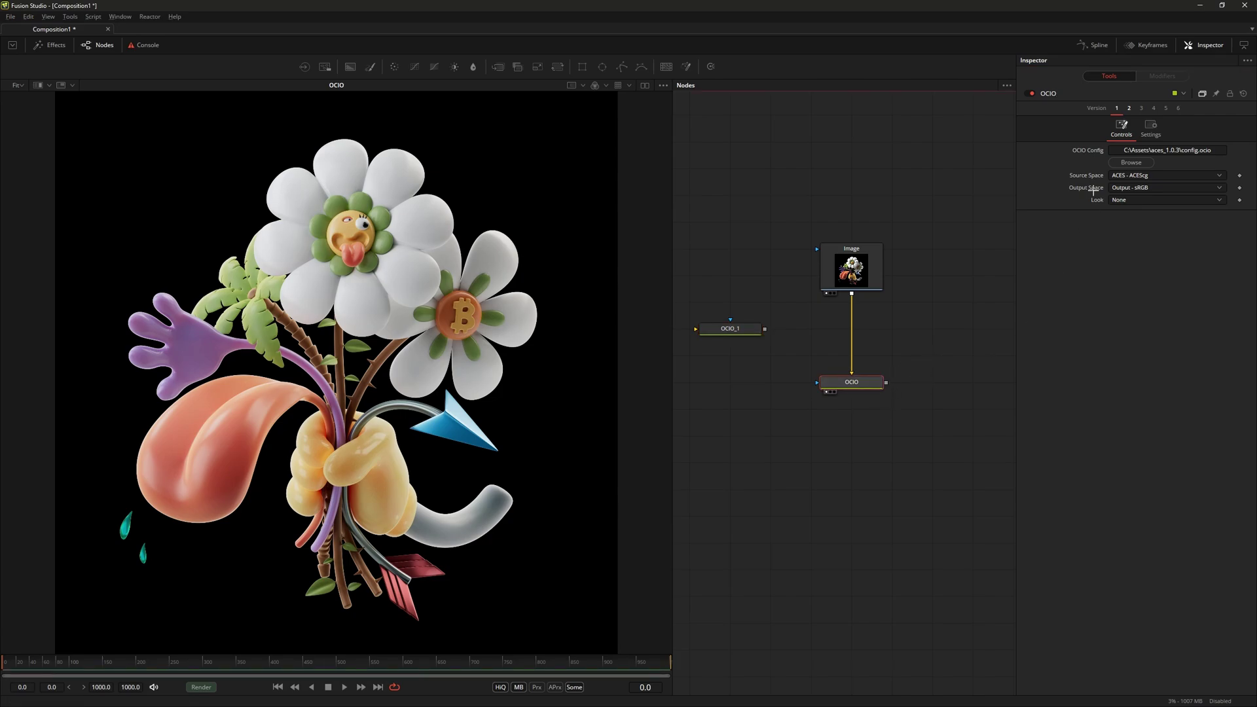
pyautogui.moveTo(1075, 98); pyautogui.dragTo(1247, 216)
pyautogui.click(858, 388)
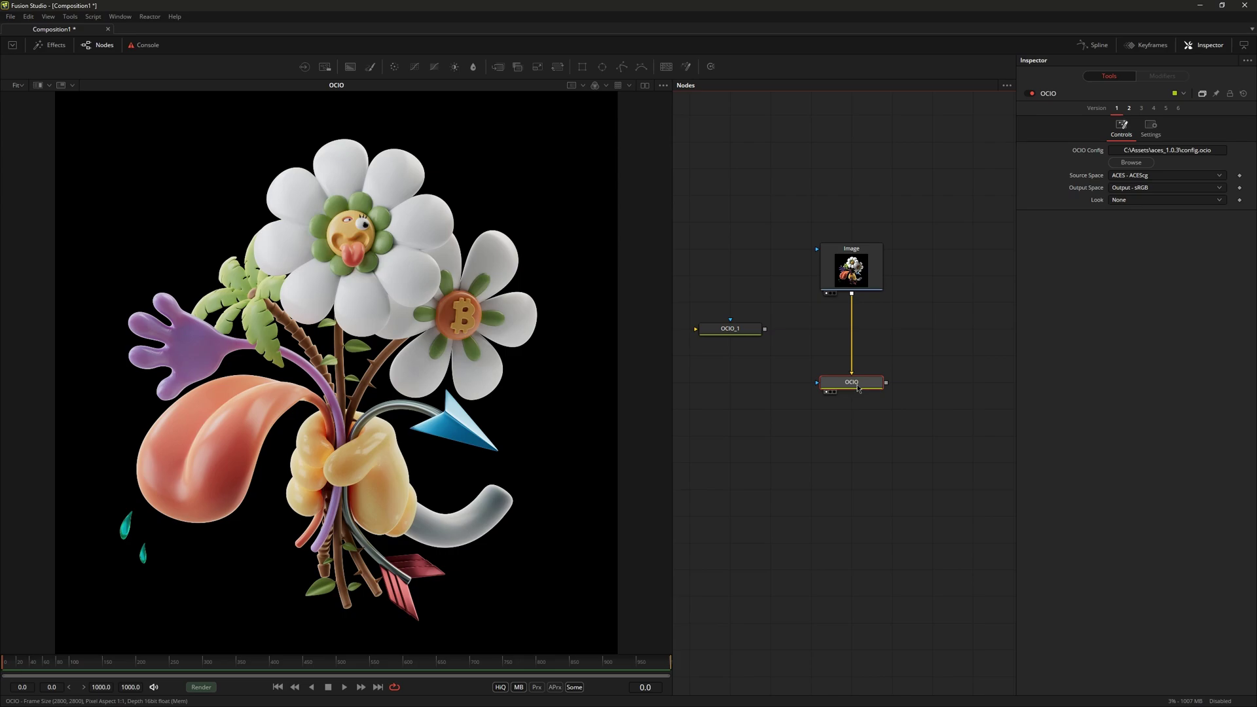
# Step: Apply Settings > Reset Default to the OCIO node, clearing its config path and setting both spaces to raw
pyautogui.rightClick(857, 385)
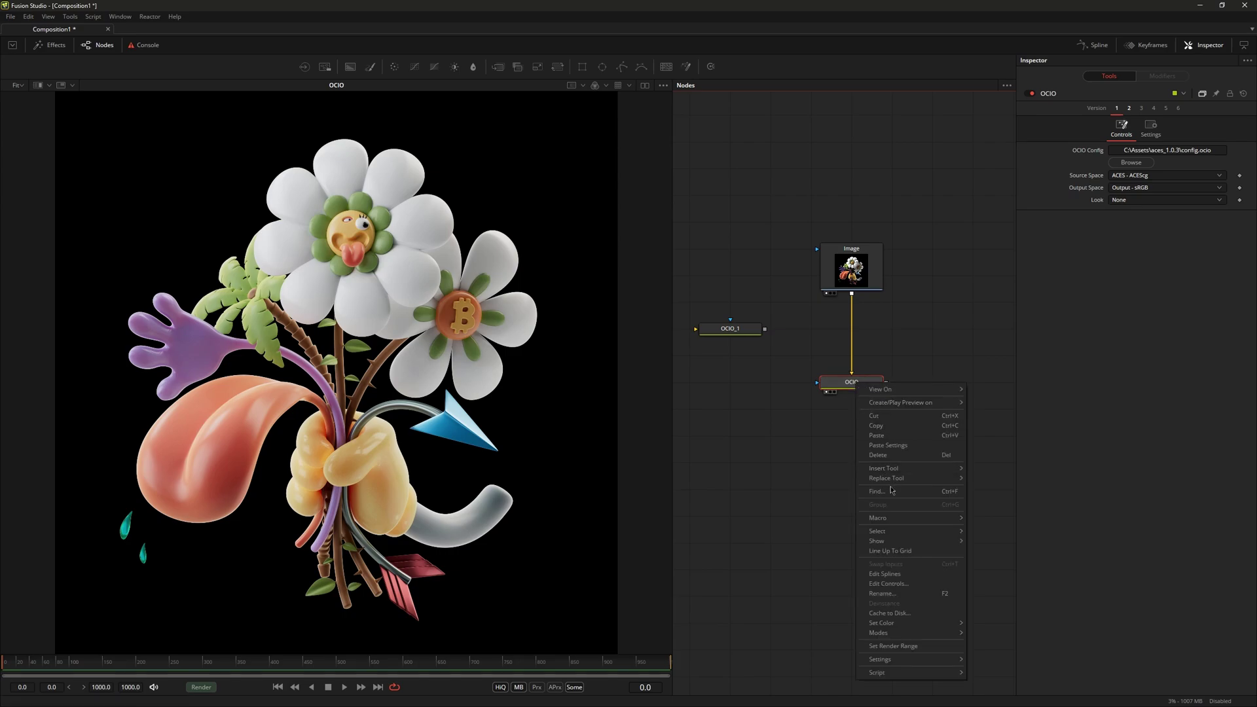
pyautogui.moveTo(919, 662)
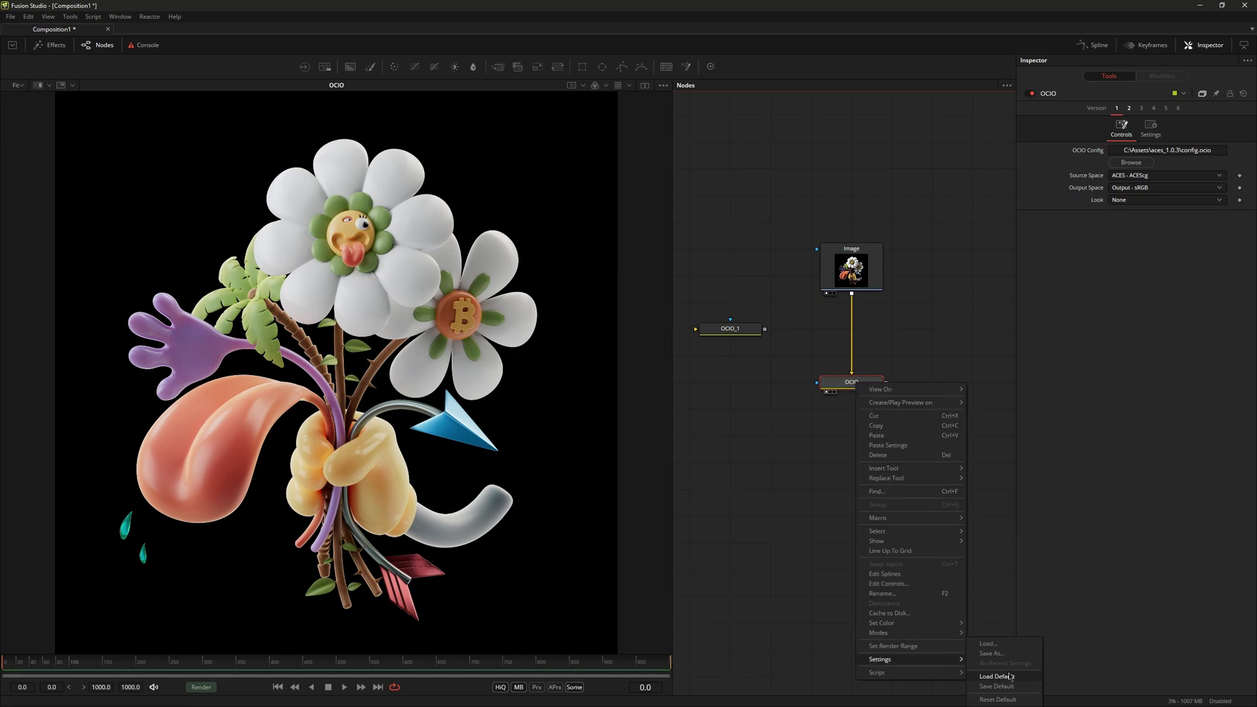
pyautogui.click(1007, 701)
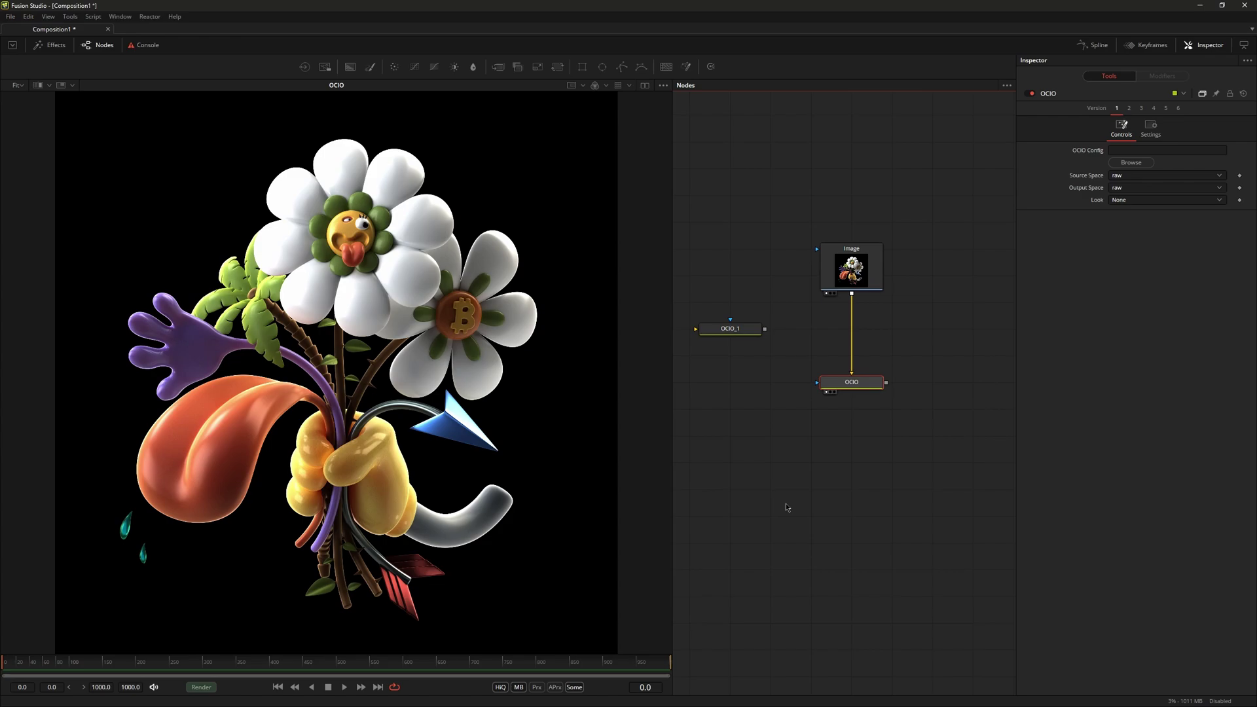
# Step: Add an OCIO Colorspace node from the Color tools, then remove the OCIO node linked to Image
pyautogui.rightClick(793, 449)
pyautogui.moveTo(825, 454)
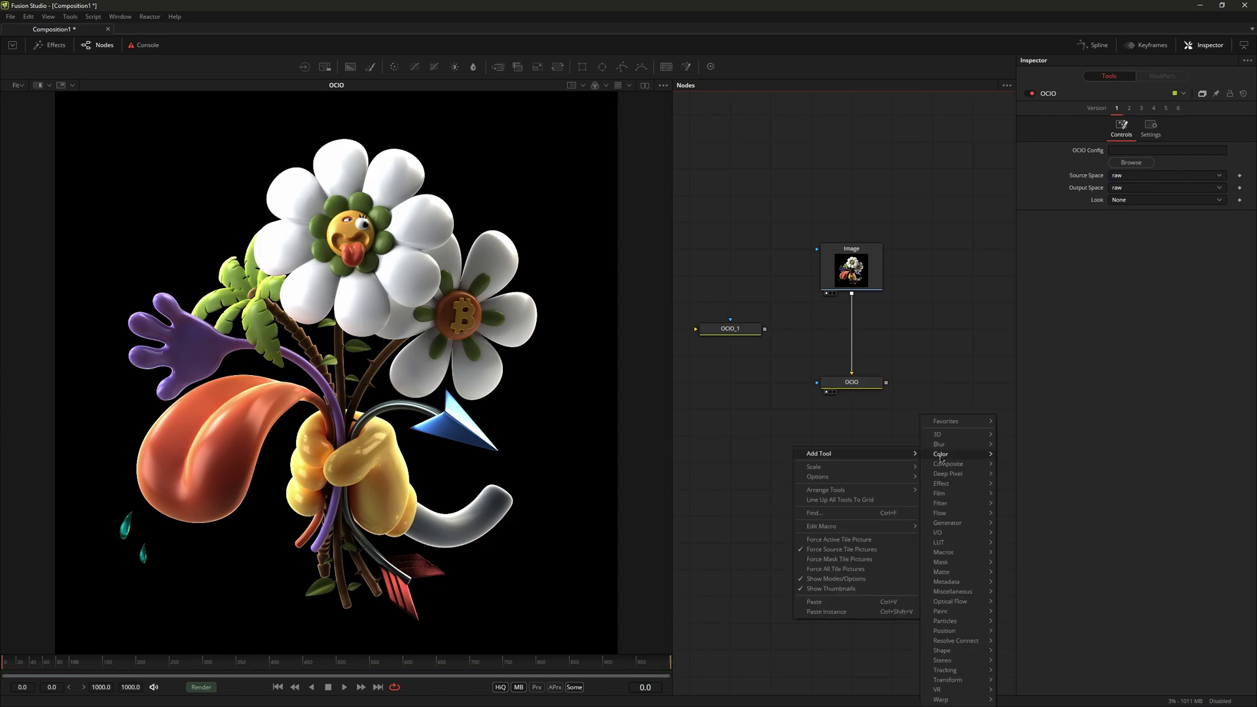
pyautogui.moveTo(941, 457)
pyautogui.click(1051, 576)
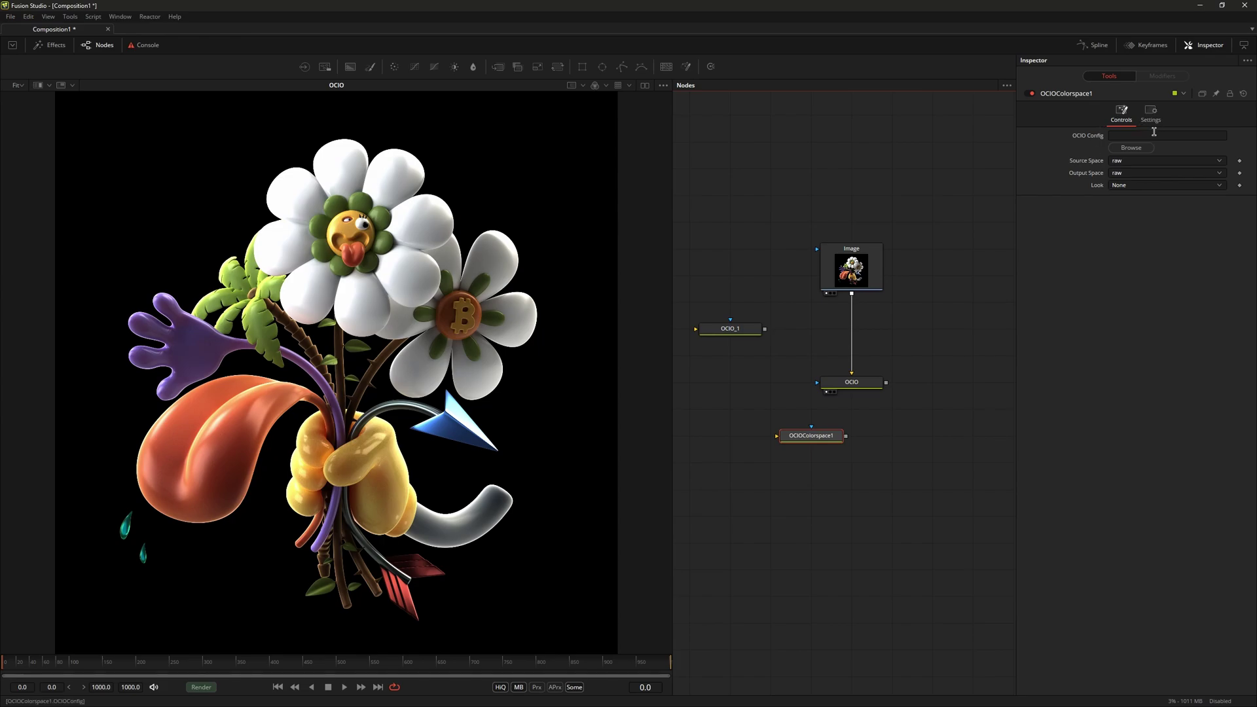
pyautogui.click(730, 328)
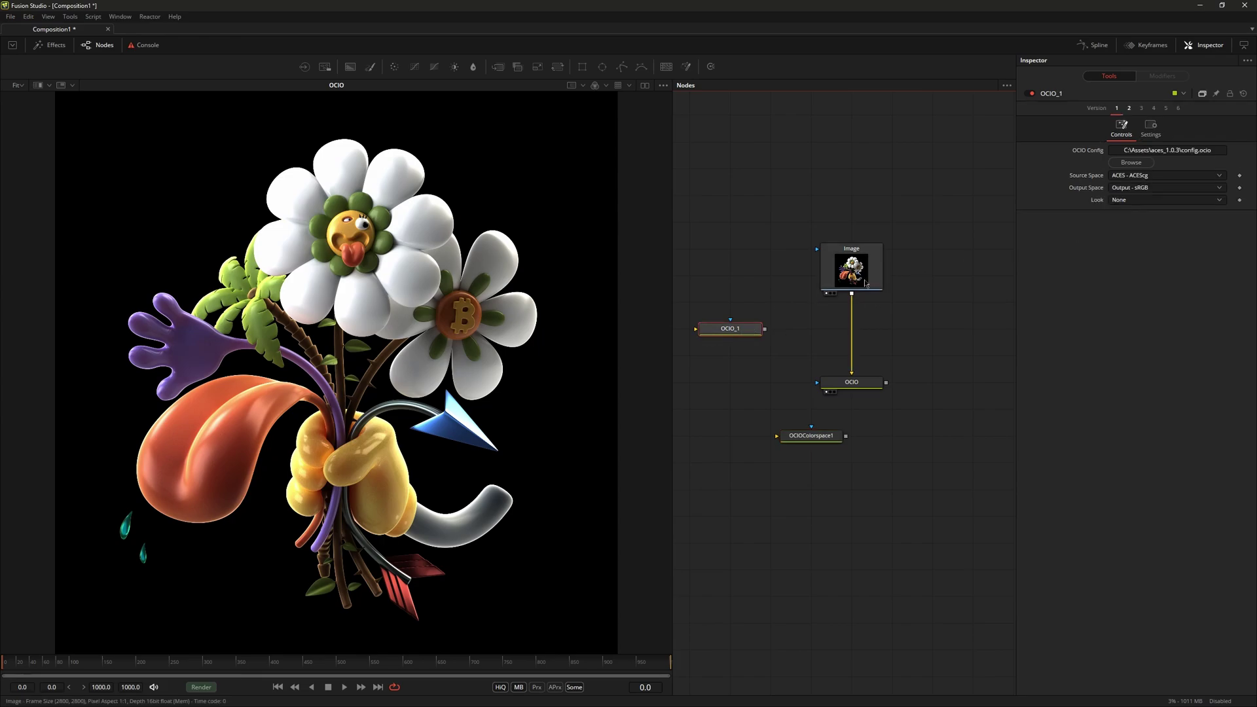
pyautogui.hotkey('ctrl', 'z')
pyautogui.hotkey('ctrl', 'z')
pyautogui.hotkey('ctrl', 'z')
pyautogui.hotkey('ctrl', 'z')
# Step: Rename the OCIO_1 node to OCIO
pyautogui.click(737, 333)
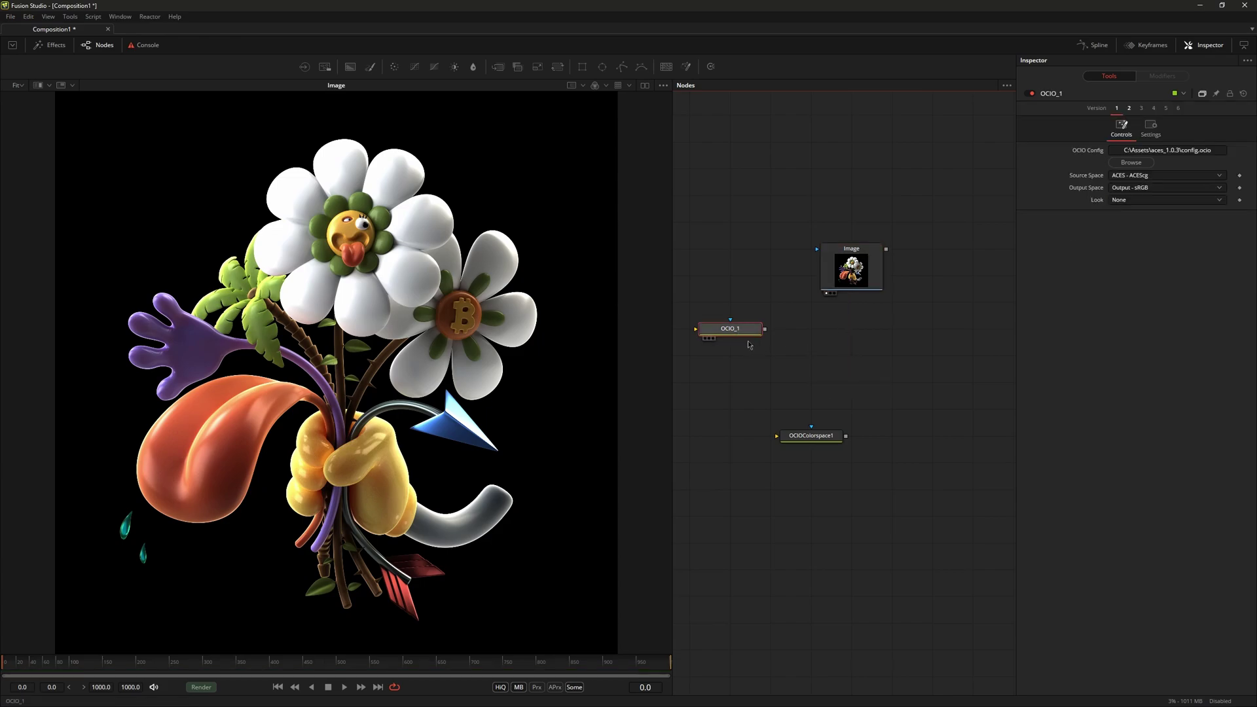
pyautogui.press('F2')
pyautogui.click(592, 357)
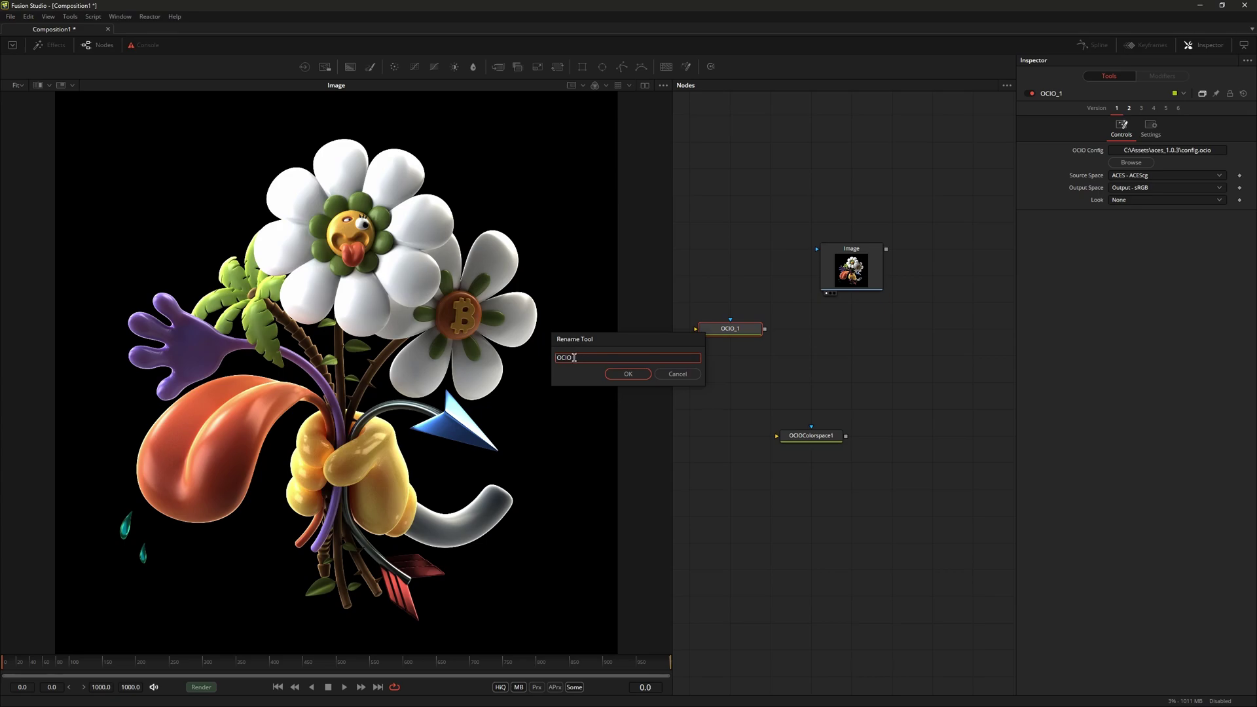
pyautogui.doubleClick(560, 357)
pyautogui.click(613, 373)
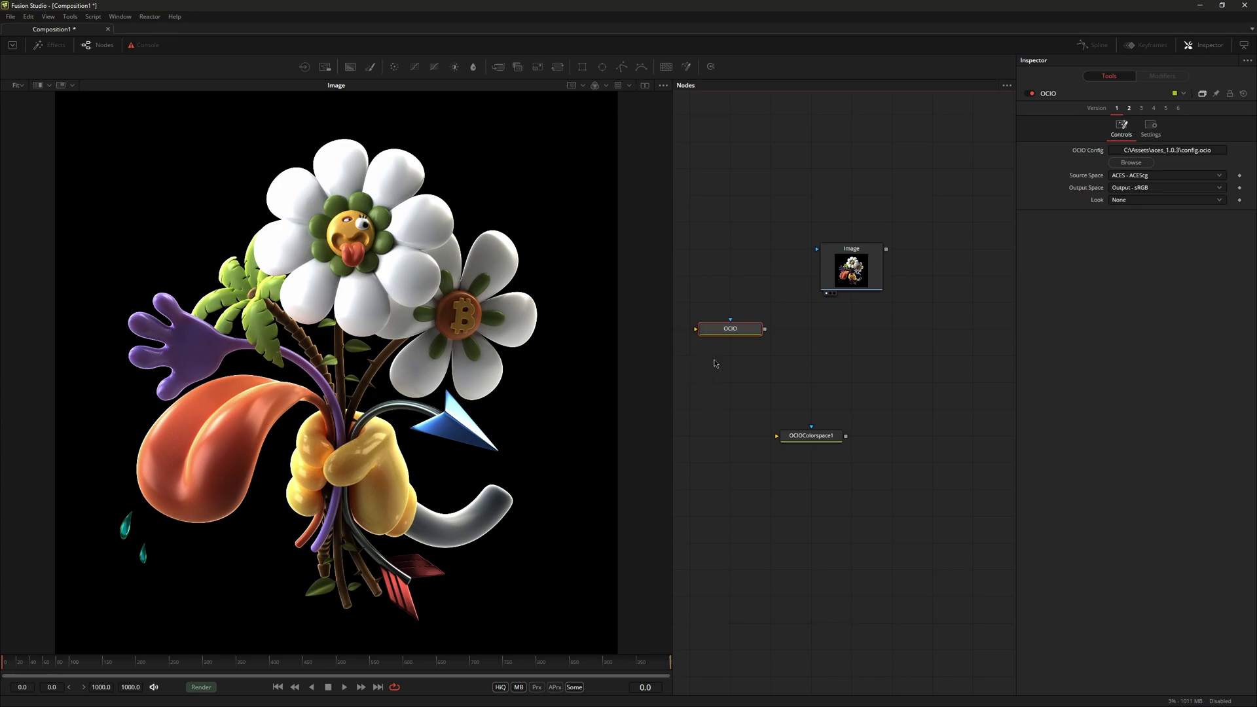
# Step: Save the OCIO node's ACES settings as default, then delete the node
pyautogui.rightClick(745, 336)
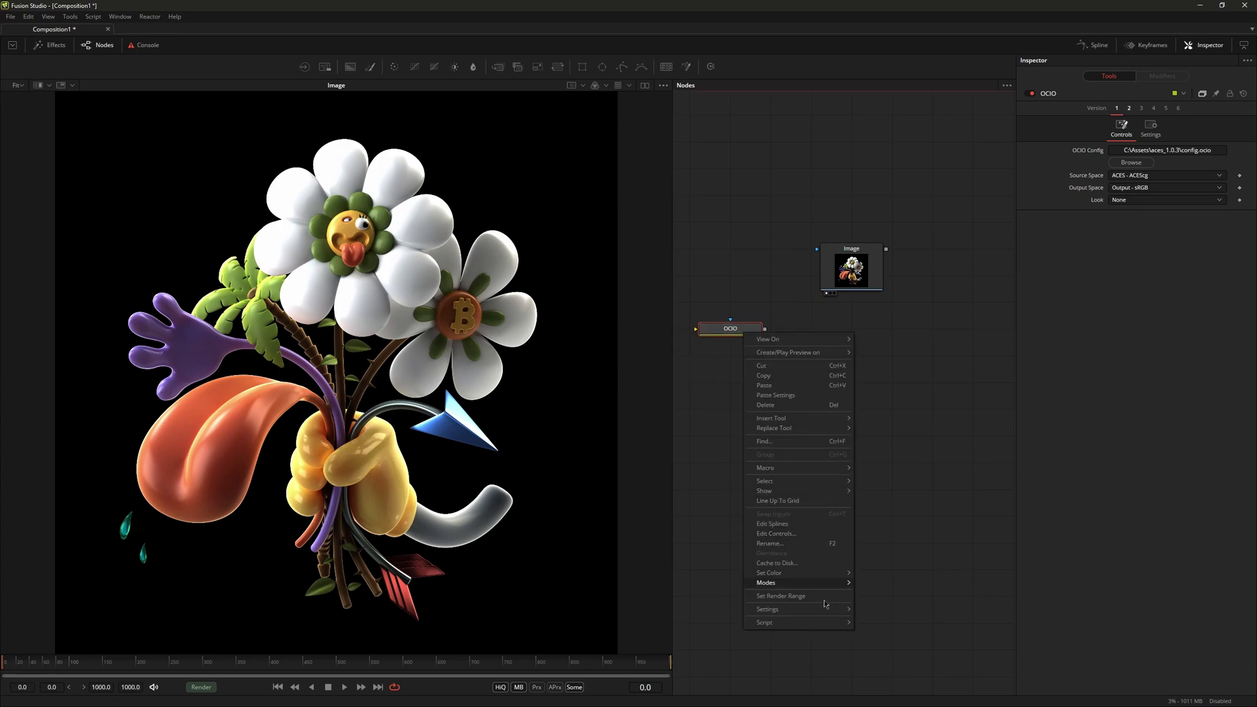
pyautogui.moveTo(850, 612)
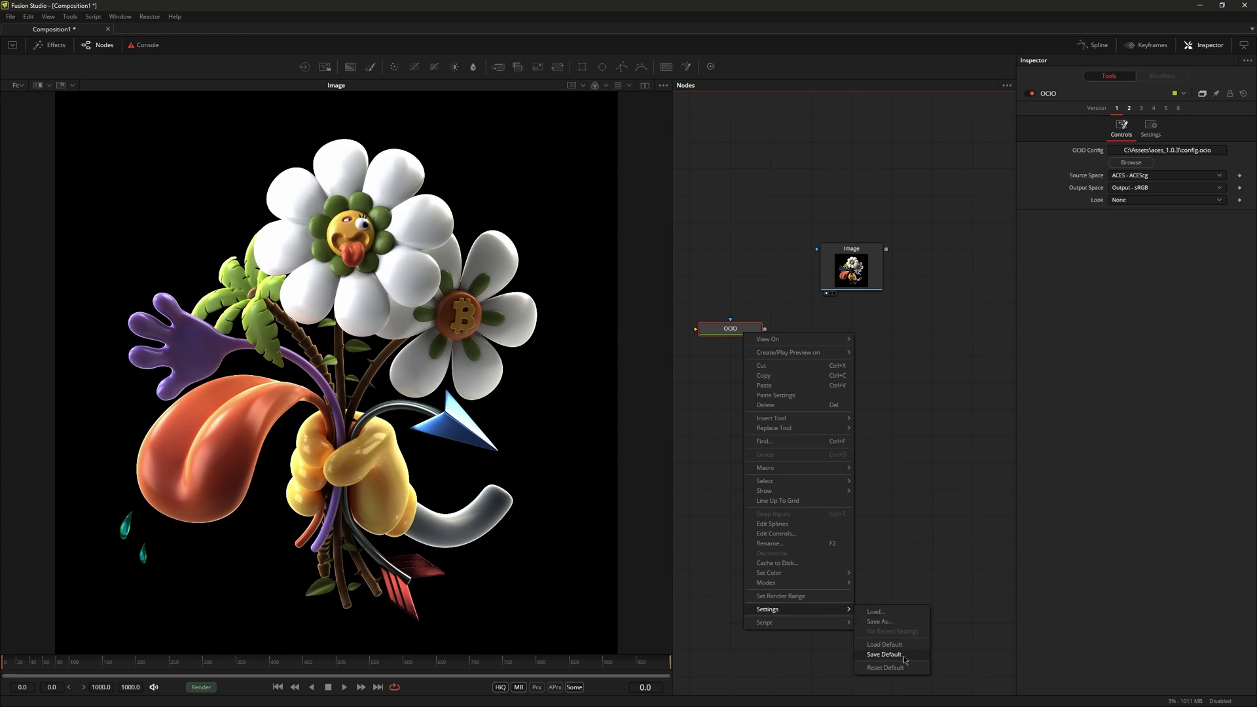
pyautogui.click(885, 667)
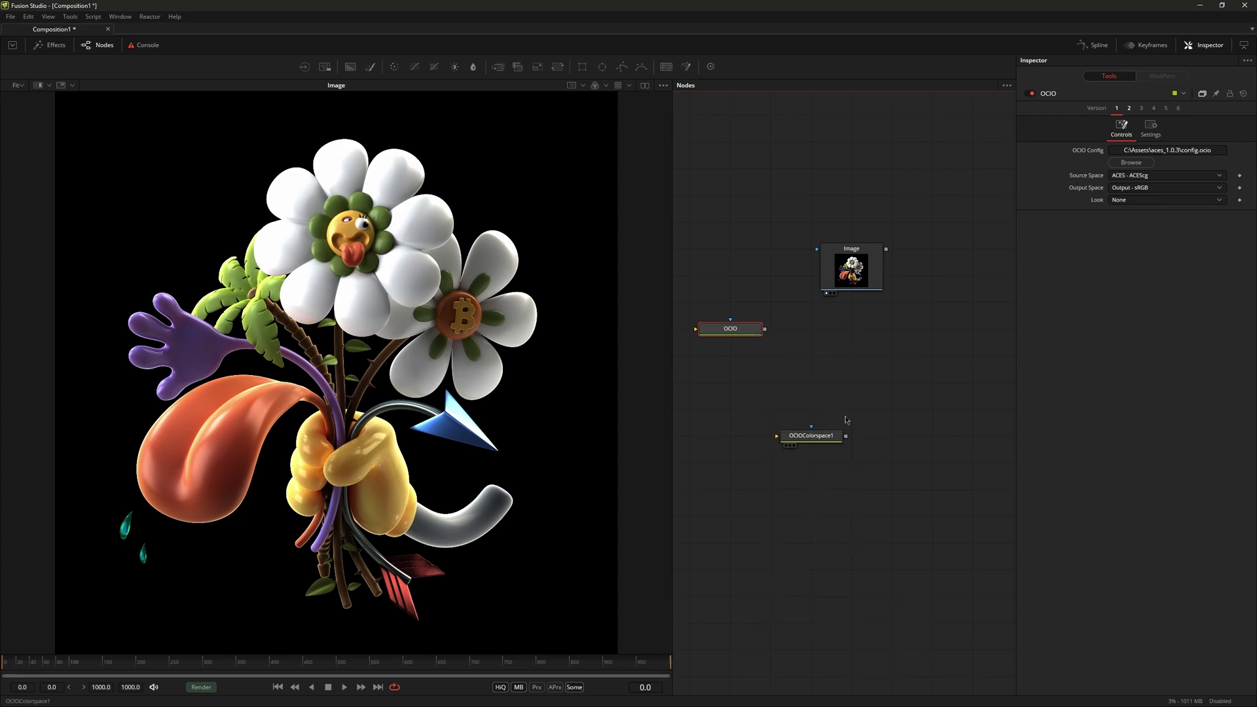
pyautogui.press('Delete')
# Step: Drag a new OCIO node from the toolbar into the empty graph
pyautogui.rightClick(783, 349)
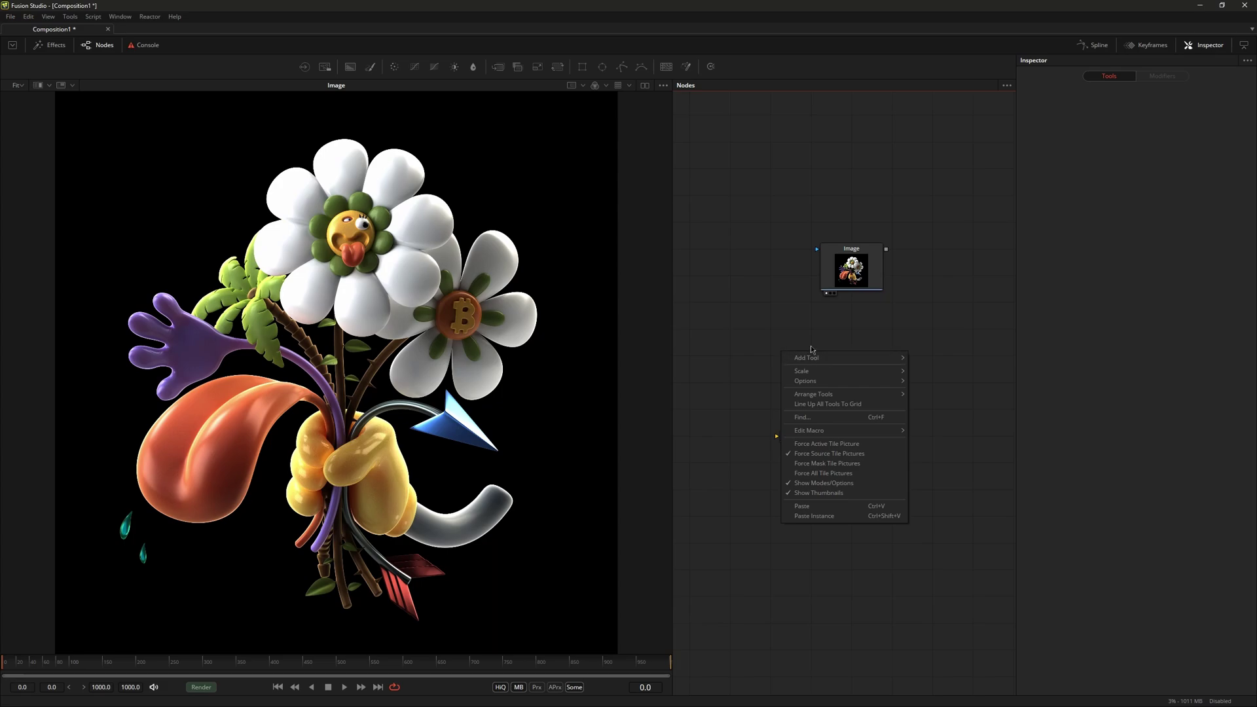
pyautogui.click(812, 393)
pyautogui.moveTo(711, 68); pyautogui.dragTo(773, 365)
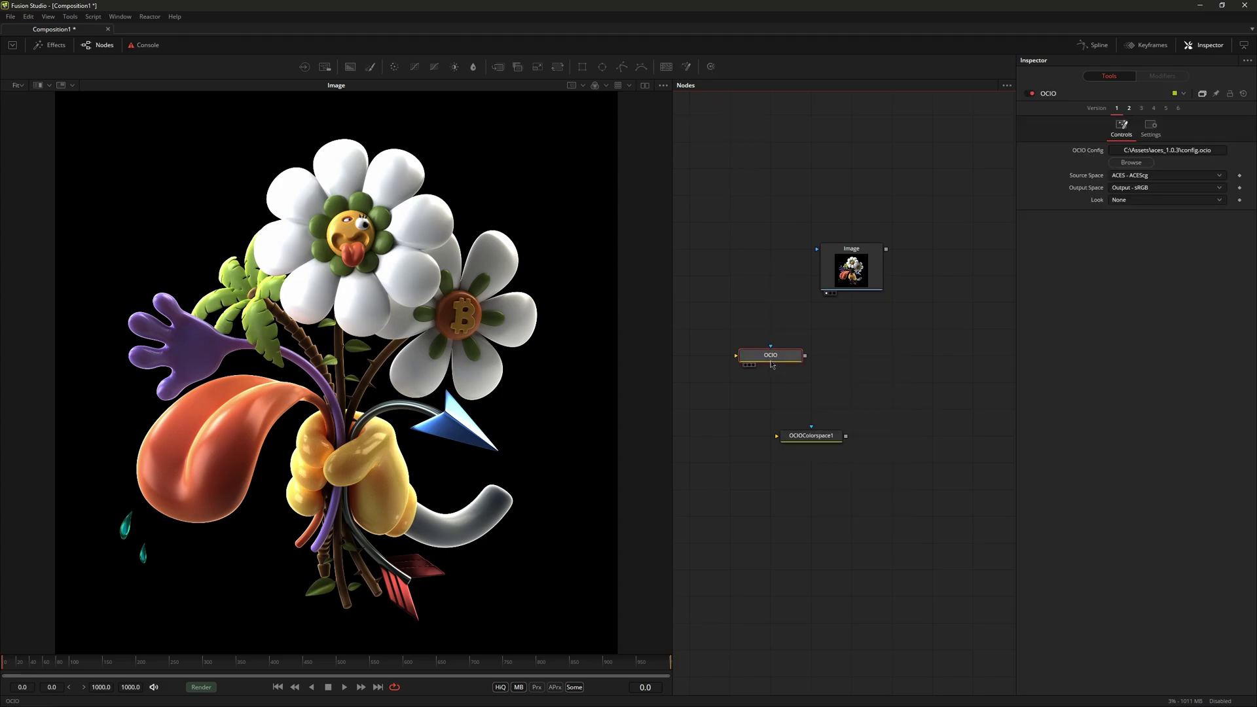
# Step: Keep the node name OCIO, connect Image's output into it, and view it with 1
pyautogui.press('F2')
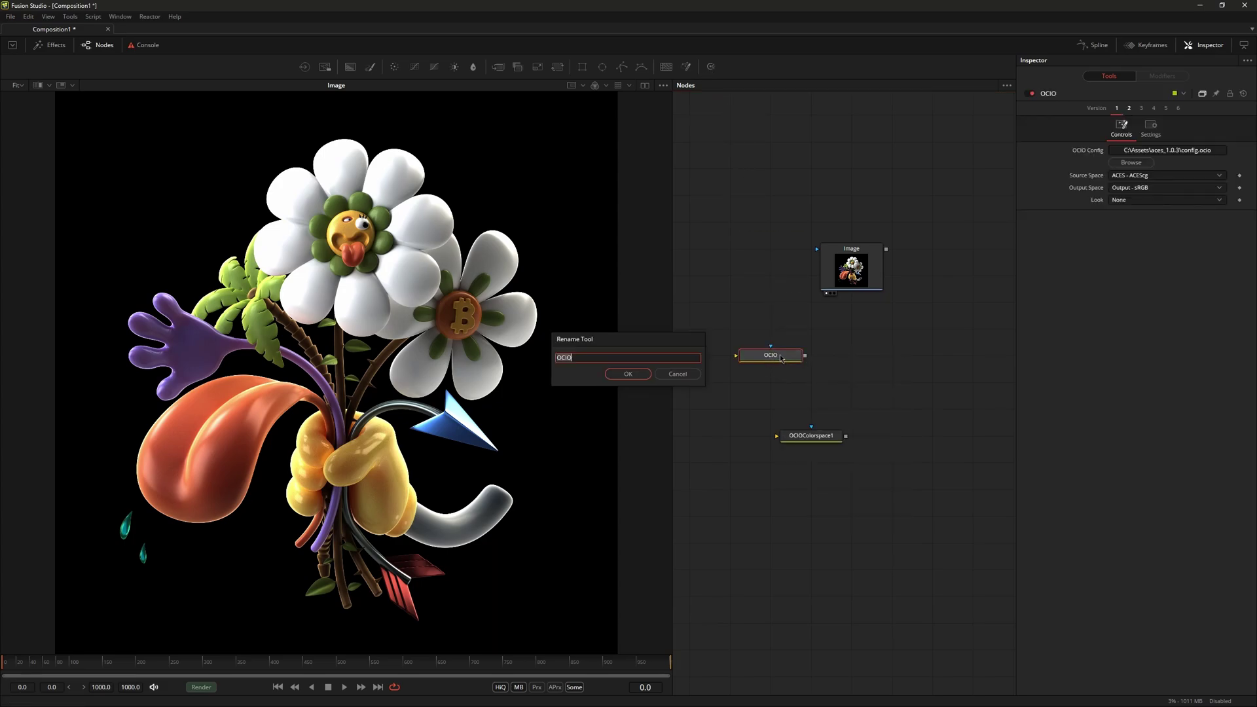
pyautogui.click(598, 358)
pyautogui.click(678, 374)
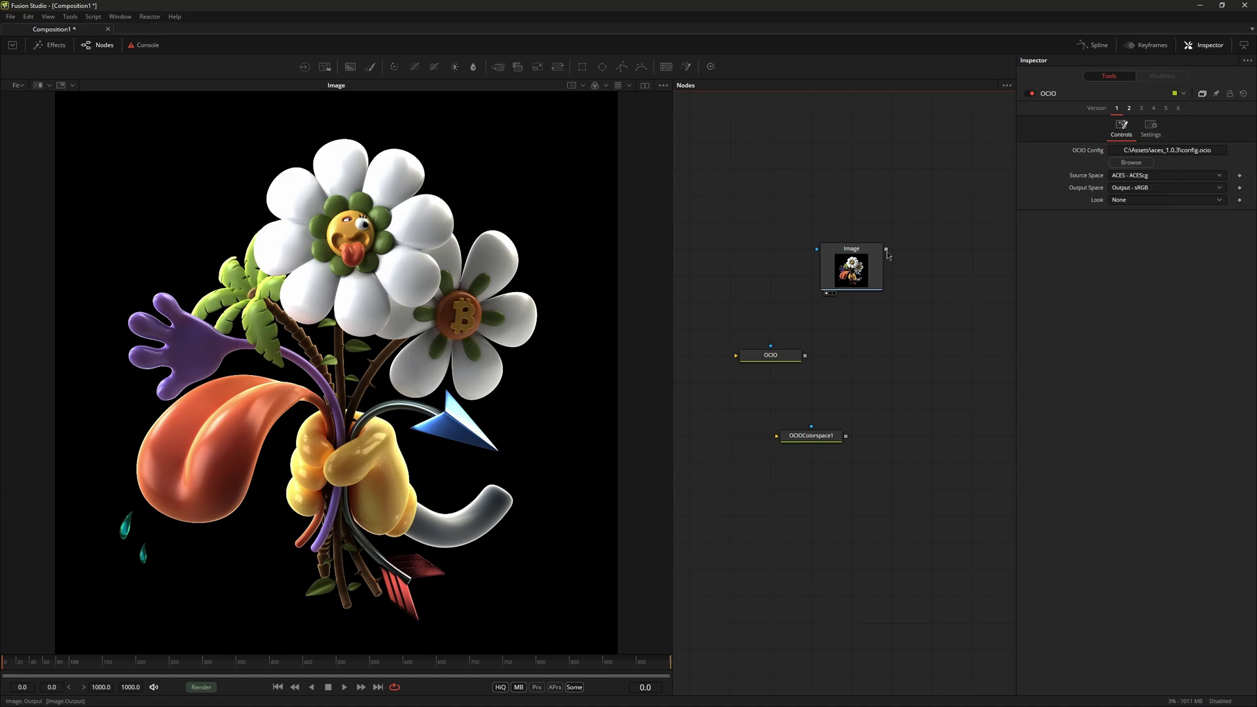
pyautogui.moveTo(886, 249); pyautogui.dragTo(771, 355)
pyautogui.press('1')
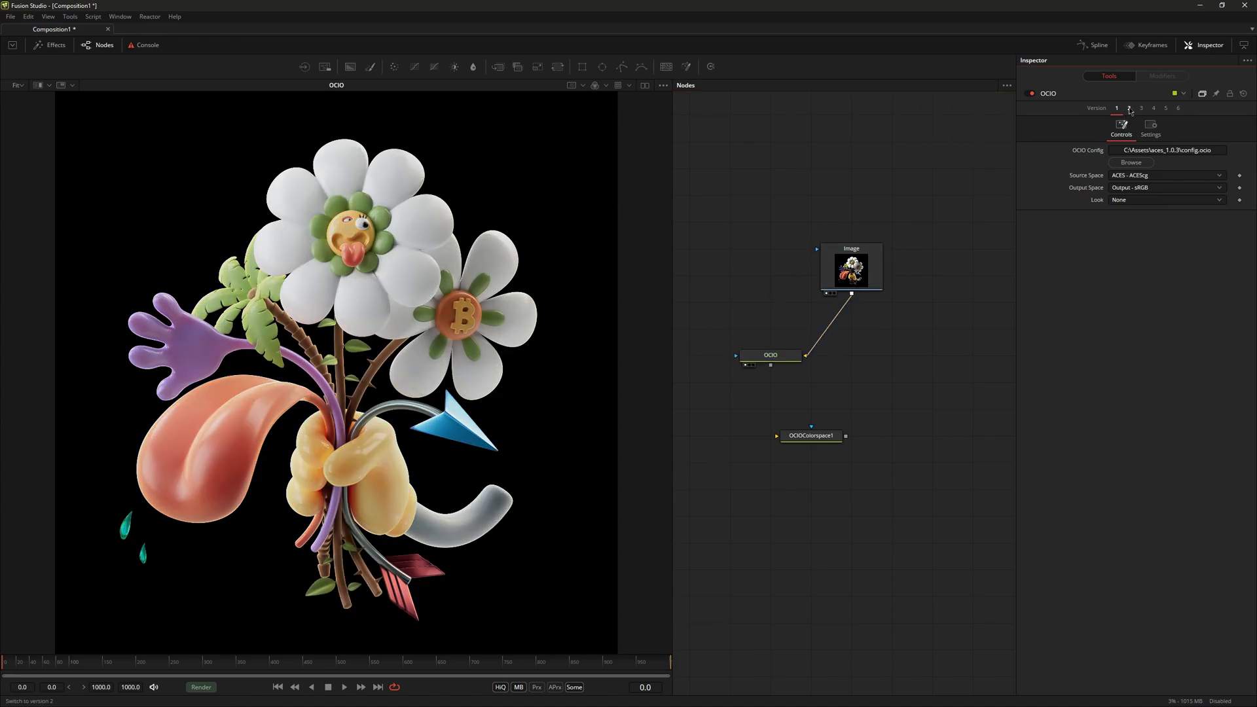